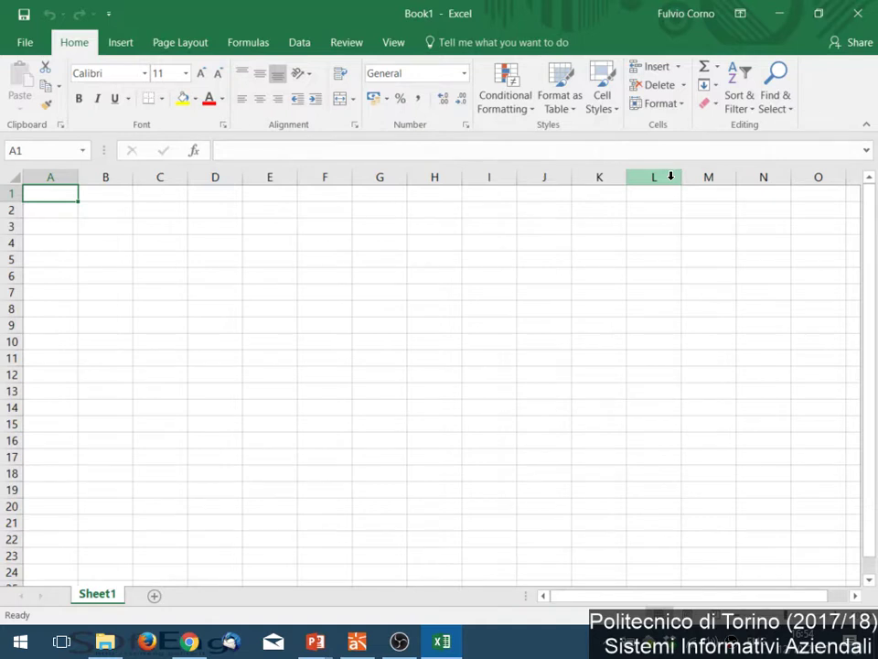
pyautogui.hotkey('alt', 'Tab')
pyautogui.hotkey('alt', 'Tab')
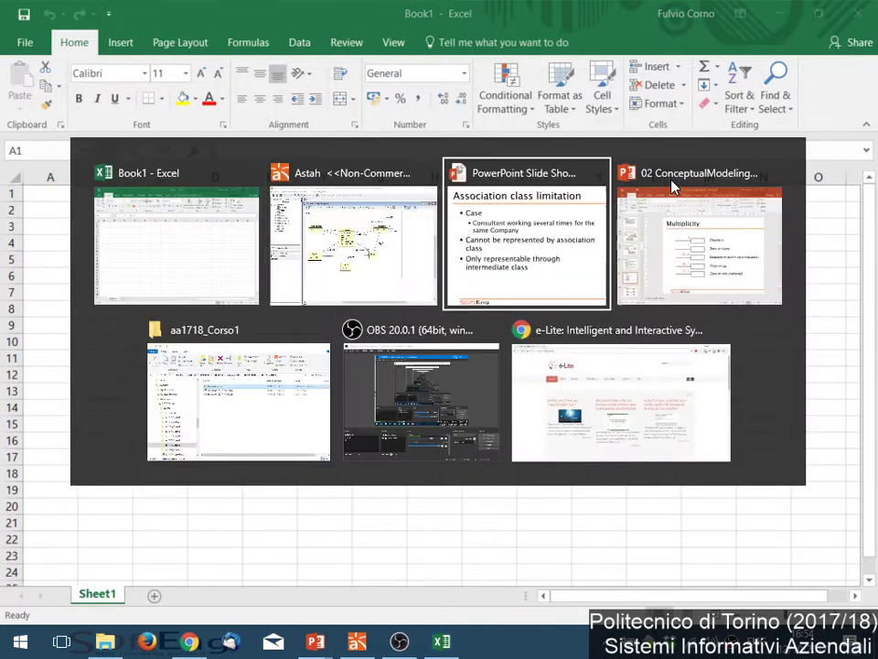
pyautogui.press('Right')
pyautogui.press('Right')
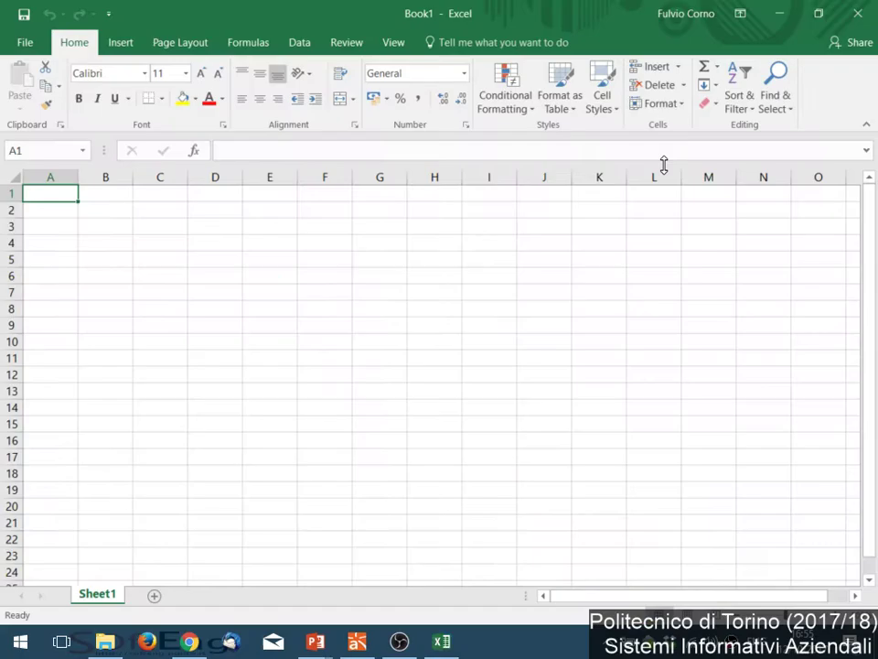
# - Enter the row heading "Consultant" in cell A3
pyautogui.press('Return')
pyautogui.write('Cu')
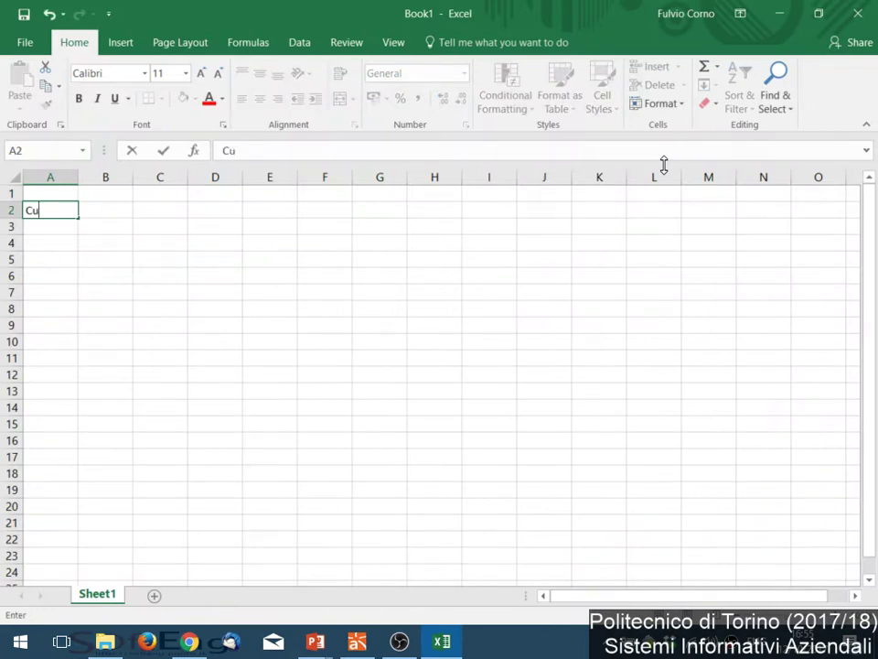
pyautogui.press('BackSpace')
pyautogui.press('BackSpace')
pyautogui.press('Return')
pyautogui.write('Co')
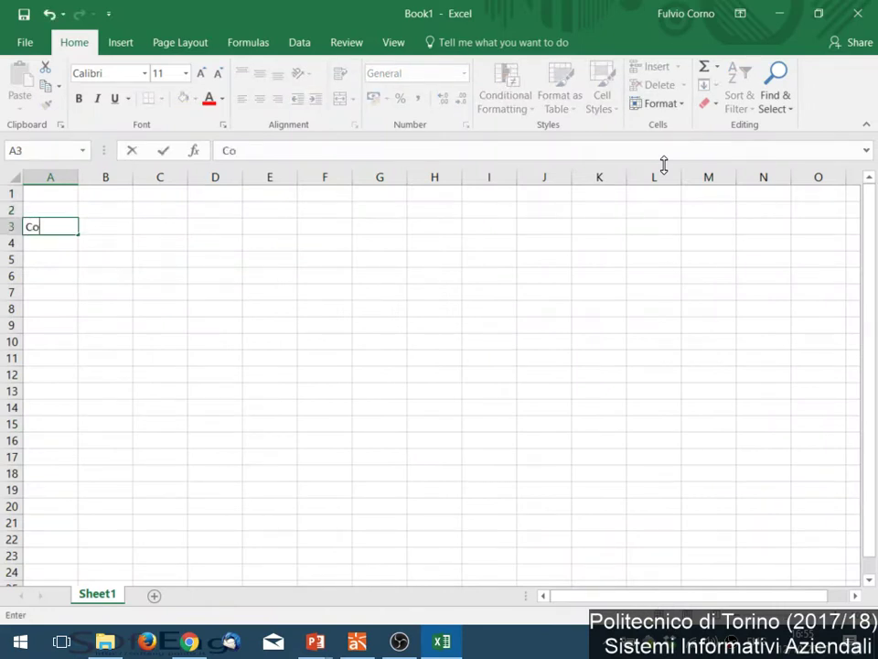
pyautogui.write('nsultant')
pyautogui.press('Tab')
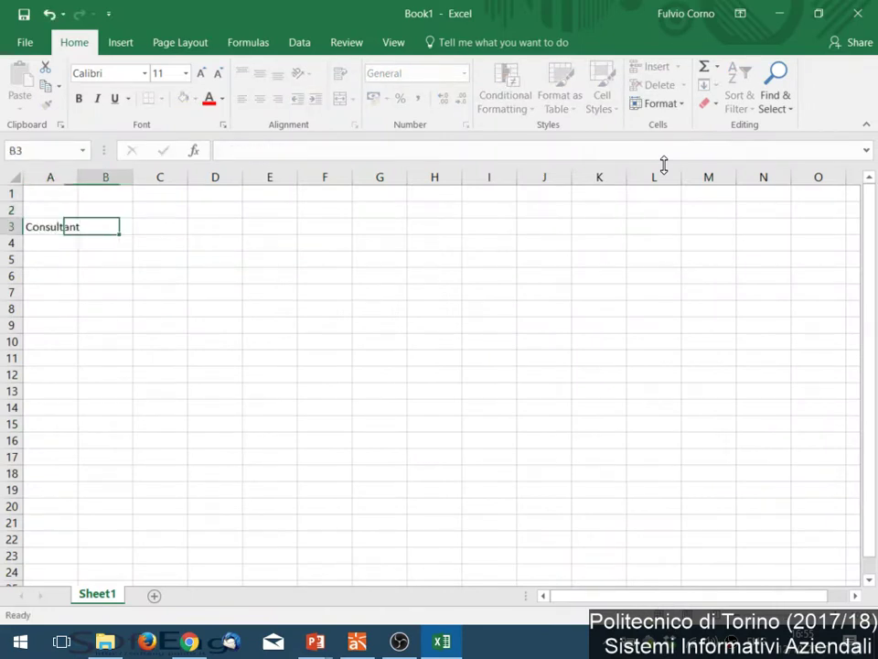
# - List the consultants C1, C2, C3, C4 and C5 in cells B3 to B7
pyautogui.write('C1')
pyautogui.hotkey('ctrl', 'Return')
pyautogui.press('Return')
pyautogui.write('C2')
pyautogui.press('Return')
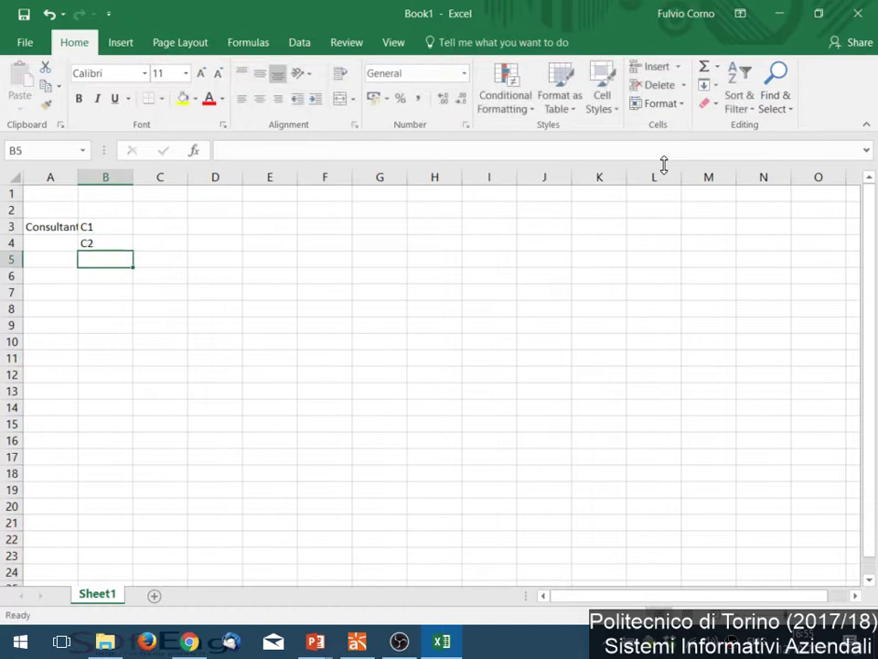
pyautogui.write('C3')
pyautogui.press('Return')
pyautogui.write('C4')
pyautogui.press('Return')
pyautogui.write('C5')
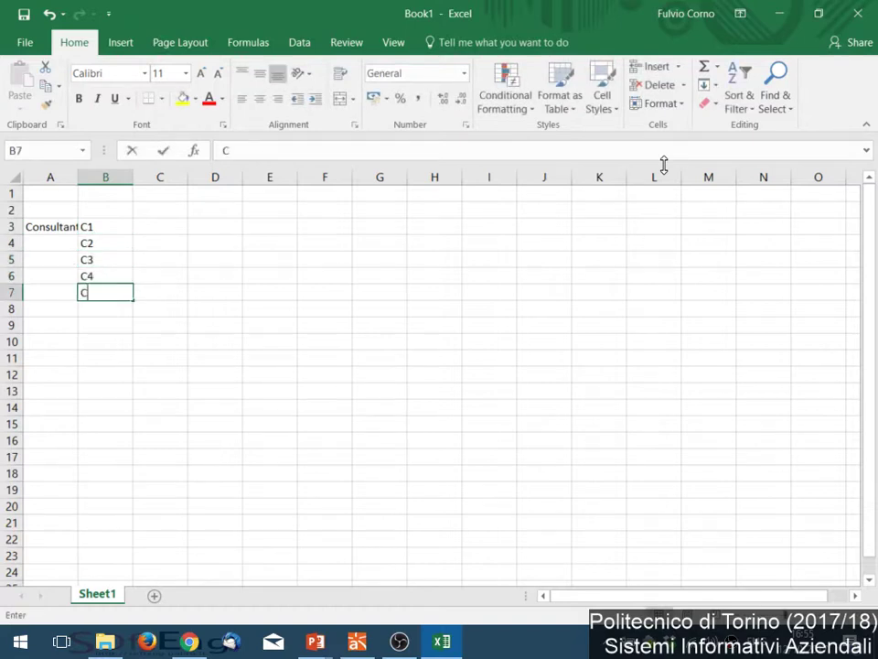
pyautogui.hotkey('shift', 'Return')
# - Enter the column heading "Company" in cell C1
pyautogui.press('Up')
pyautogui.press('Up')
pyautogui.press('Up')
pyautogui.press('Up')
pyautogui.press('Up')
pyautogui.press('Right')
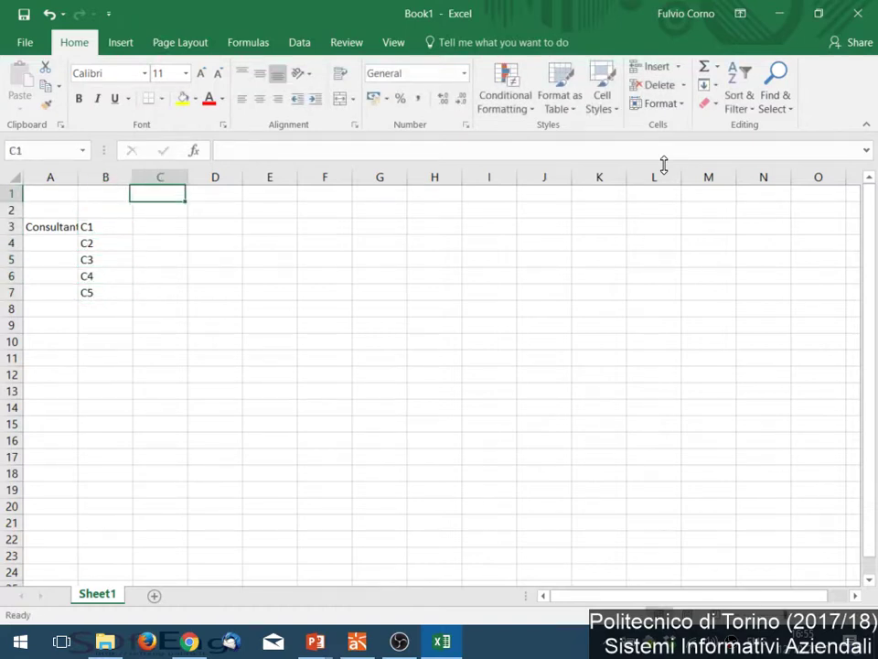
pyautogui.write('Compa')
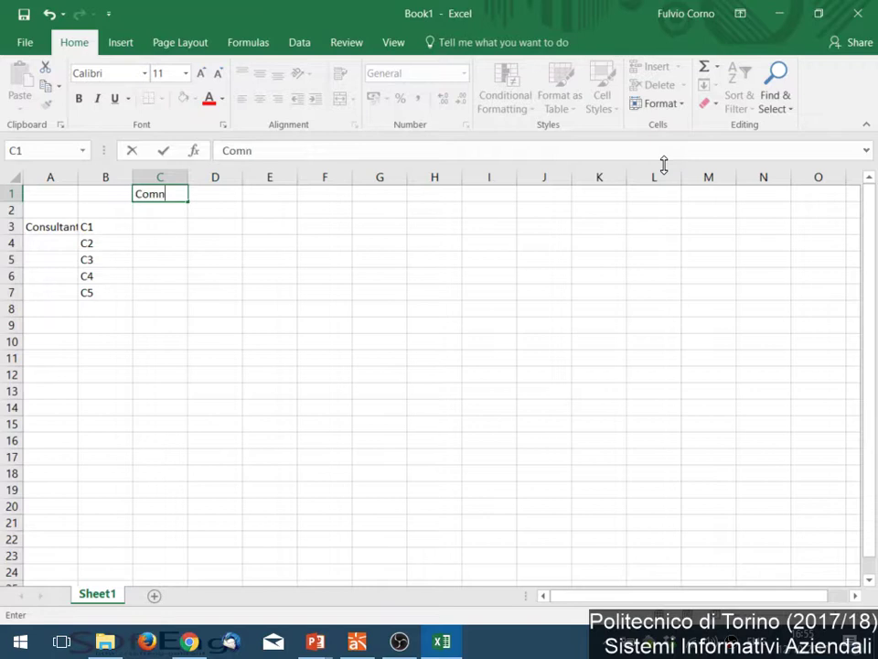
pyautogui.press('BackSpace')
pyautogui.write('any')
pyautogui.hotkey('ctrl', 'Return')
# - List the companies Y1, Y2, Y3 and Y4 across cells C2 to F2
pyautogui.press('Down')
pyautogui.write('Y1')
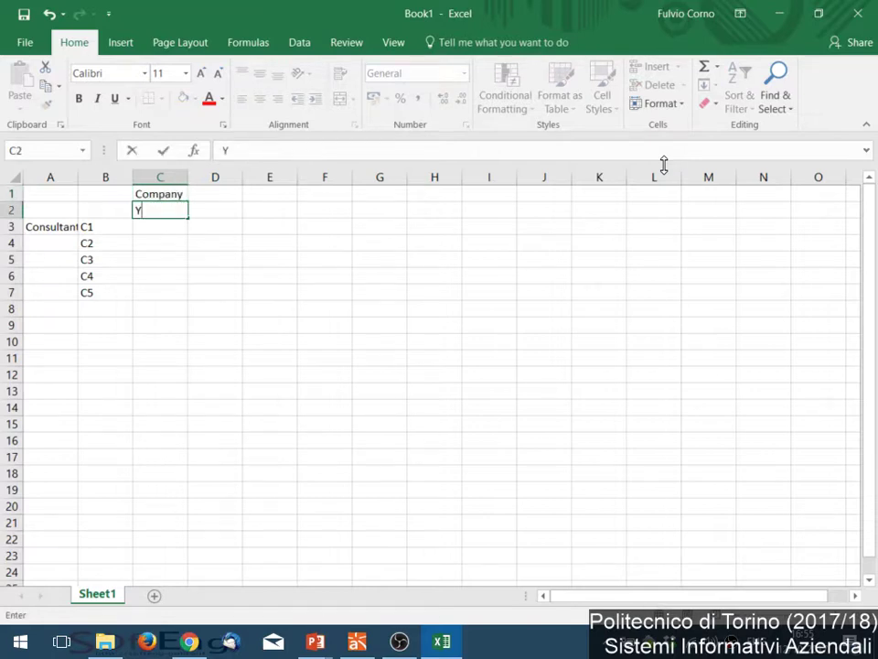
pyautogui.press('Tab')
pyautogui.write('Y2')
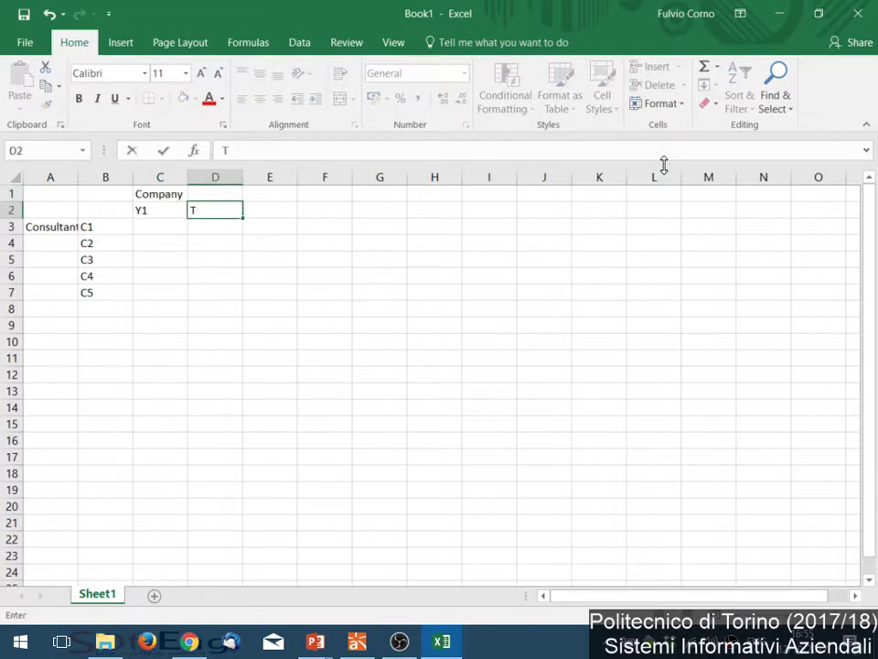
pyautogui.press('Tab')
pyautogui.write('Y3')
pyautogui.press('Tab')
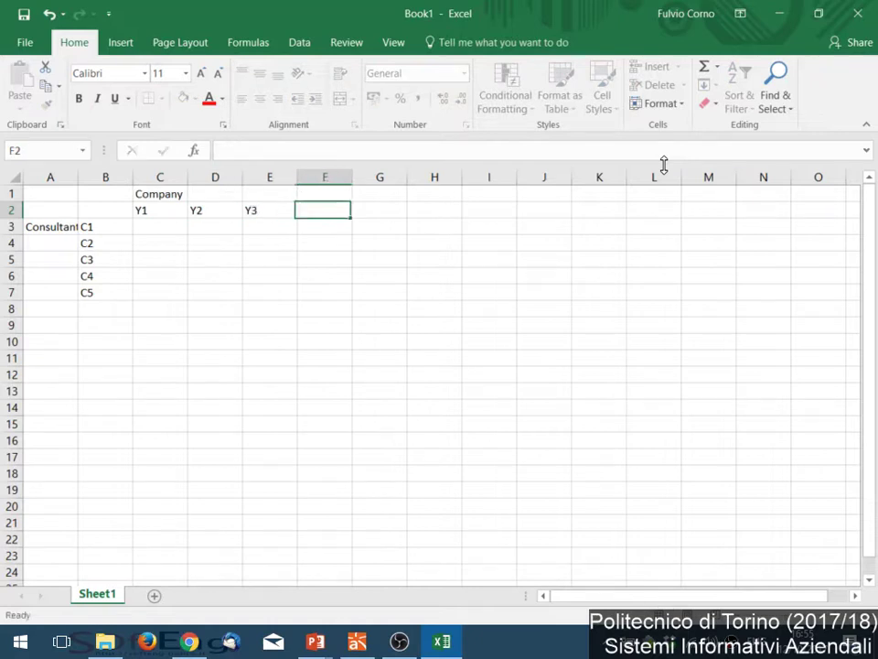
pyautogui.write('Y3')
pyautogui.press('BackSpace')
pyautogui.write('4')
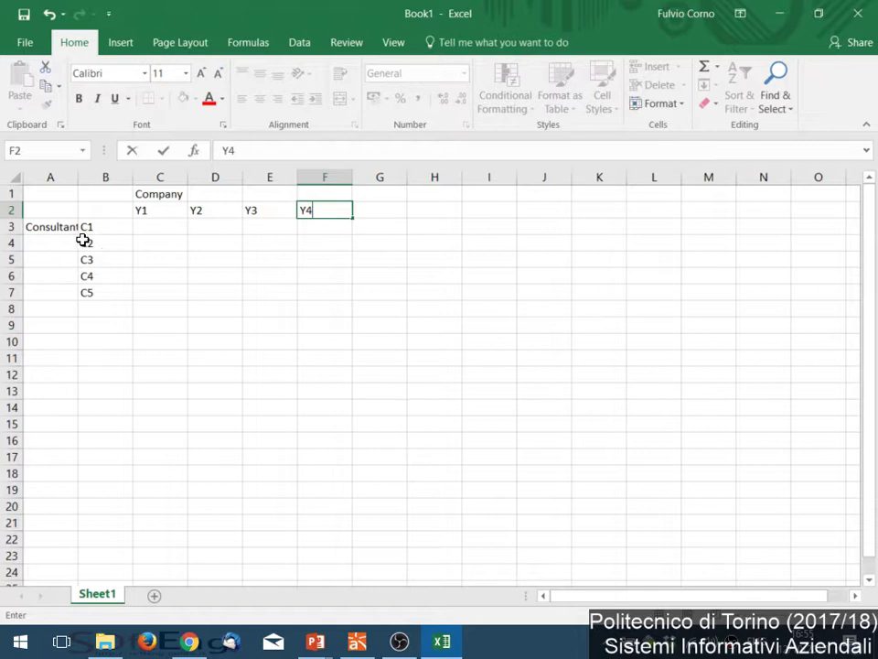
pyautogui.moveTo(55, 227); pyautogui.dragTo(92, 295)
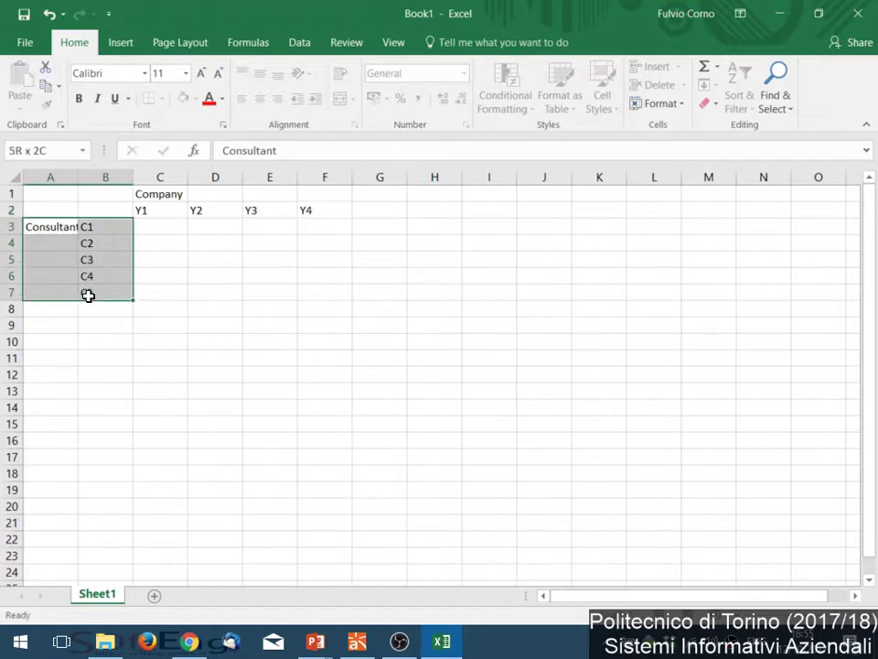
pyautogui.moveTo(87, 229); pyautogui.dragTo(91, 291)
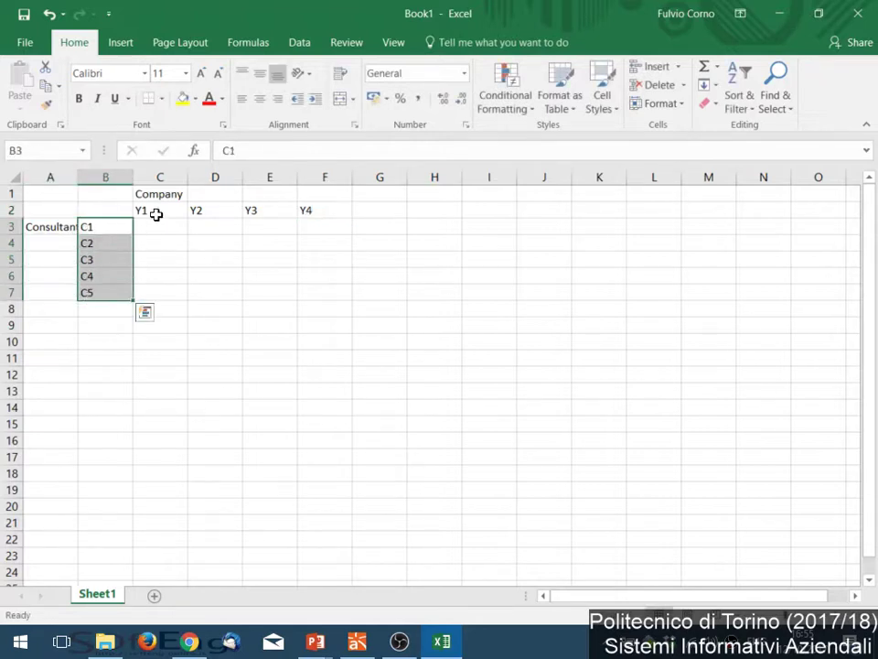
pyautogui.moveTo(156, 215); pyautogui.dragTo(342, 209)
pyautogui.click(261, 263)
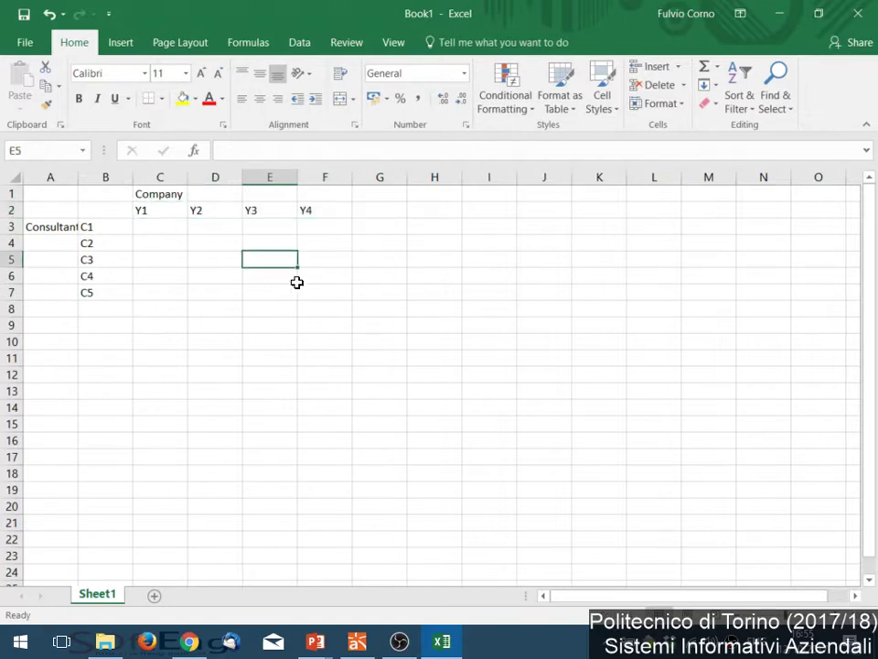
# - Apply the Note cell style to the matrix cells C3:F7
pyautogui.moveTo(151, 227); pyautogui.dragTo(306, 290)
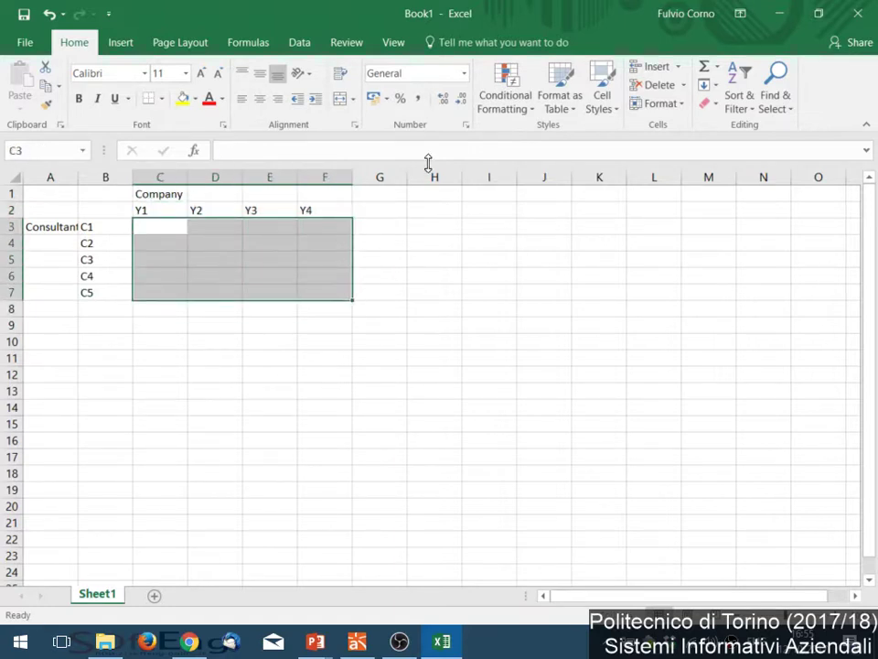
pyautogui.click(606, 110)
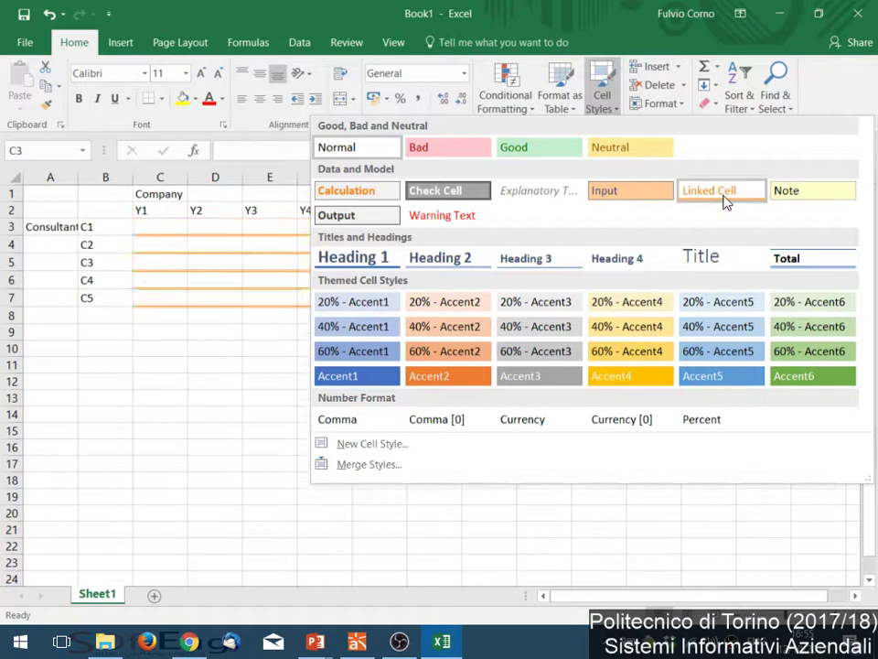
pyautogui.click(783, 194)
pyautogui.click(347, 389)
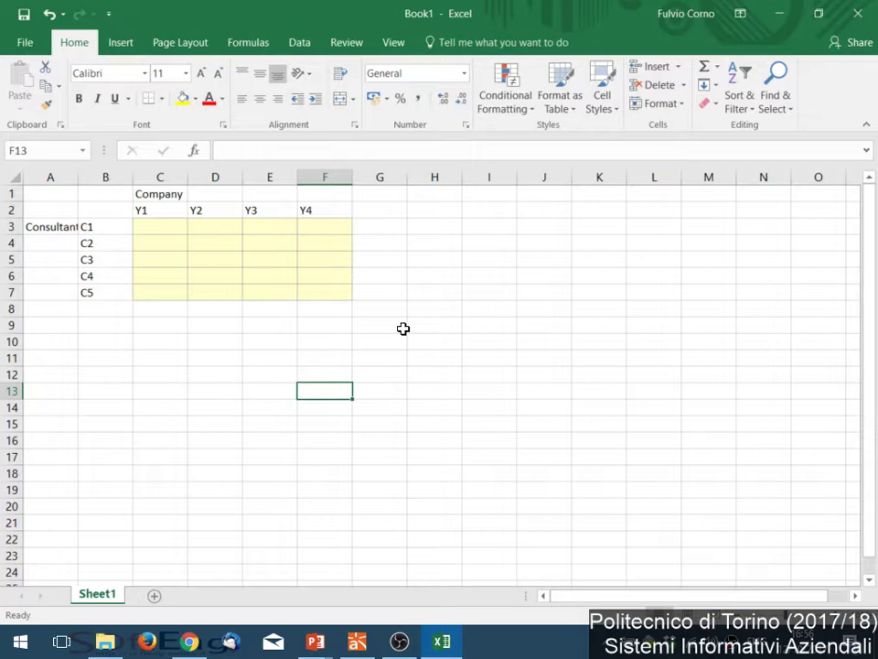
# - Mark consultant-company links with an X in cells D5, E6 and F4
pyautogui.press('Up')
pyautogui.press('Up')
pyautogui.press('Up')
pyautogui.press('Up')
pyautogui.press('Up')
pyautogui.press('Up')
pyautogui.press('Up')
pyautogui.press('Up')
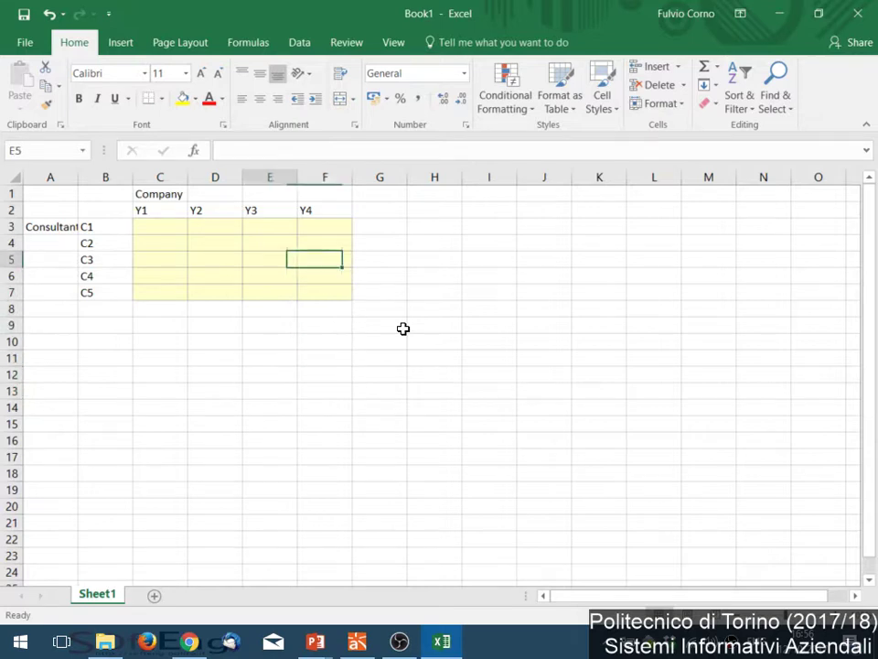
pyautogui.press('Left')
pyautogui.press('Left')
pyautogui.write('X')
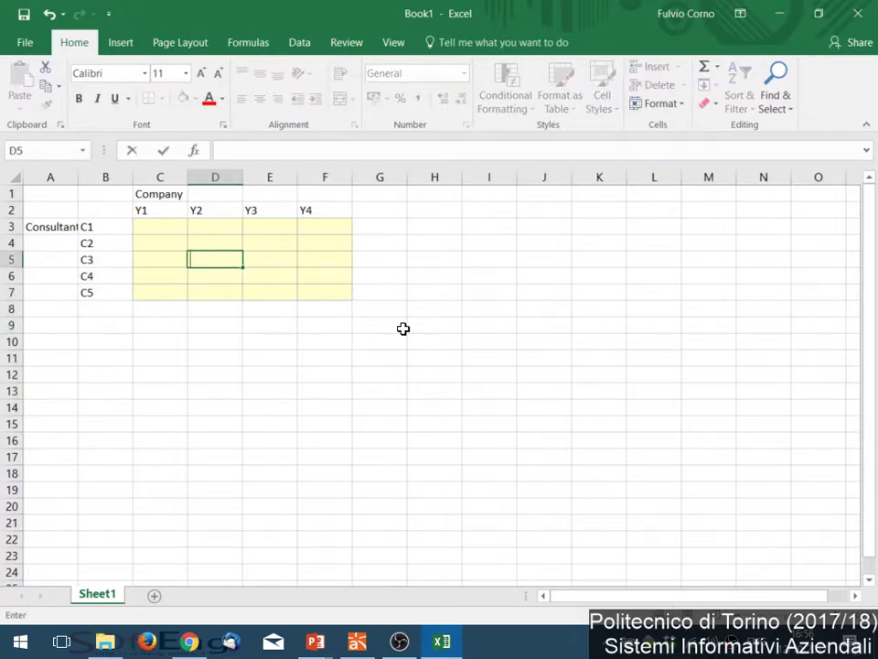
pyautogui.press('Right')
pyautogui.press('Down')
pyautogui.write('X')
pyautogui.press('Up')
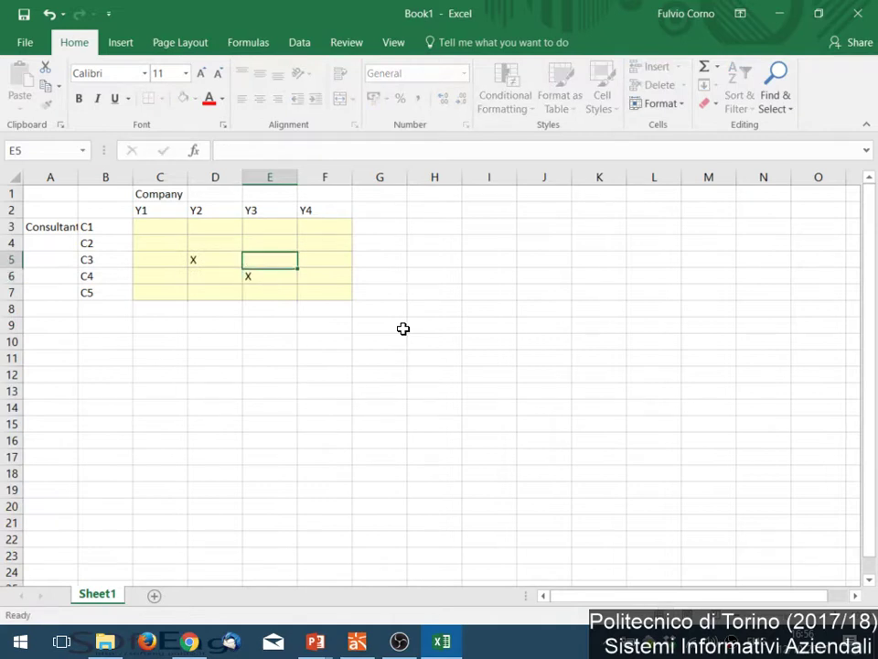
pyautogui.press('Left')
pyautogui.press('Left')
pyautogui.press('Right')
pyautogui.press('Right')
pyautogui.press('Up')
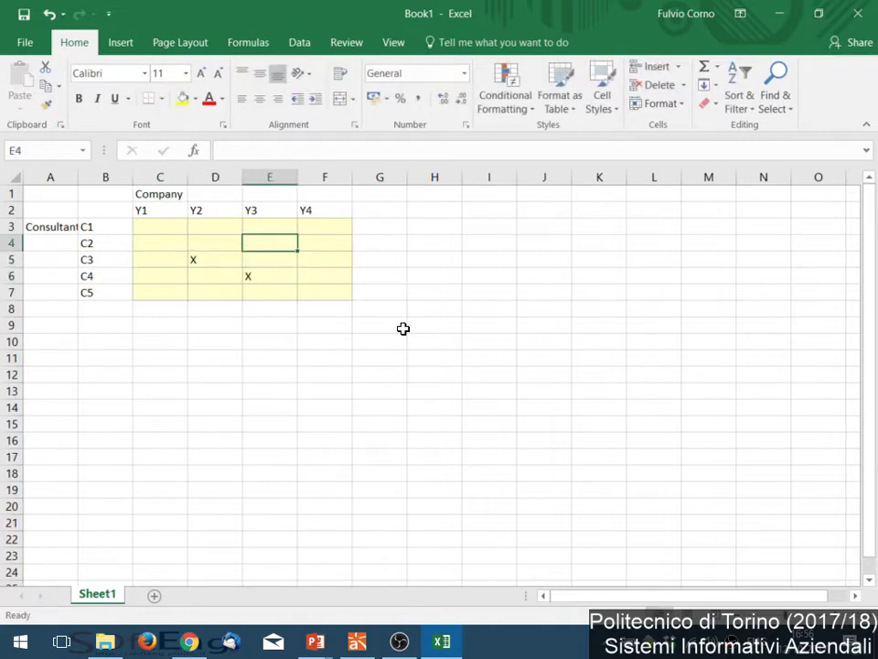
pyautogui.press('Right')
pyautogui.write('X')
# - Center the contents of the matrix cells C3:F7 horizontally
pyautogui.press('Down')
pyautogui.press('Down')
pyautogui.press('Down')
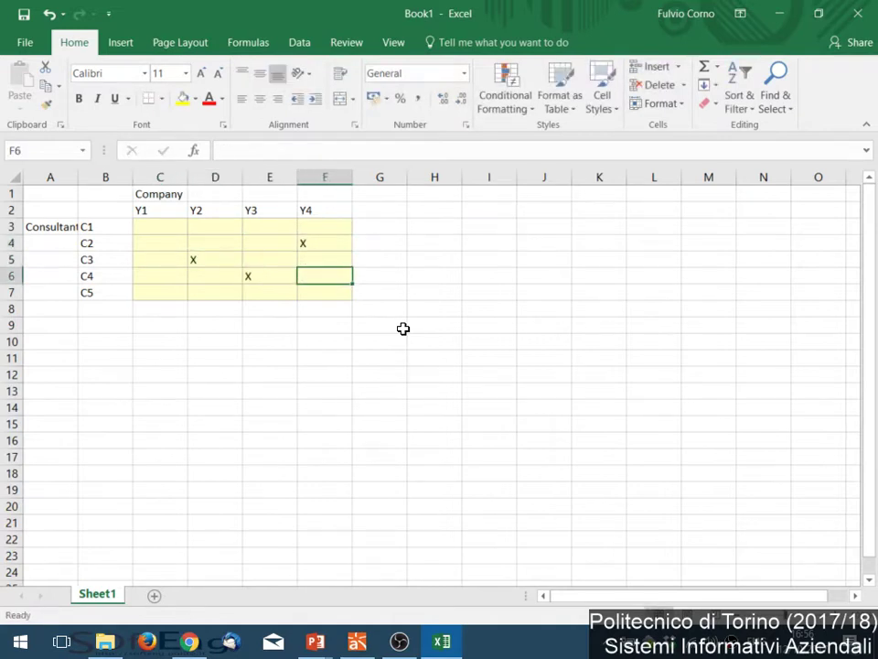
pyautogui.hotkey('shift', 'Up')
pyautogui.hotkey('shift', 'Up')
pyautogui.hotkey('shift', 'Up')
pyautogui.hotkey('shift', 'Up')
pyautogui.hotkey('shift', 'Left')
pyautogui.hotkey('shift', 'Left')
pyautogui.hotkey('shift', 'Left')
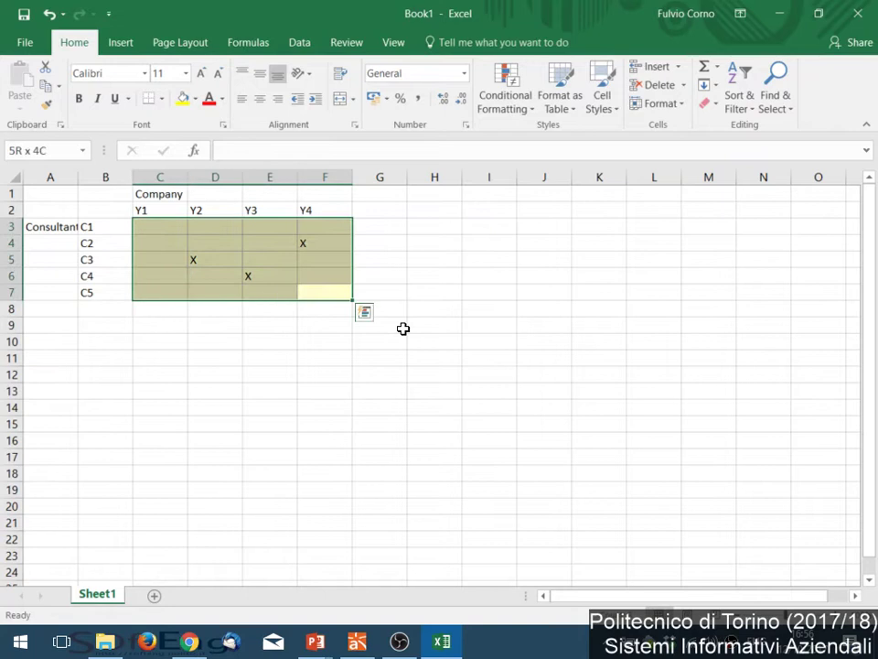
pyautogui.hotkey('shift', 'Right')
pyautogui.hotkey('shift', 'Left')
pyautogui.click(259, 103)
pyautogui.click(465, 304)
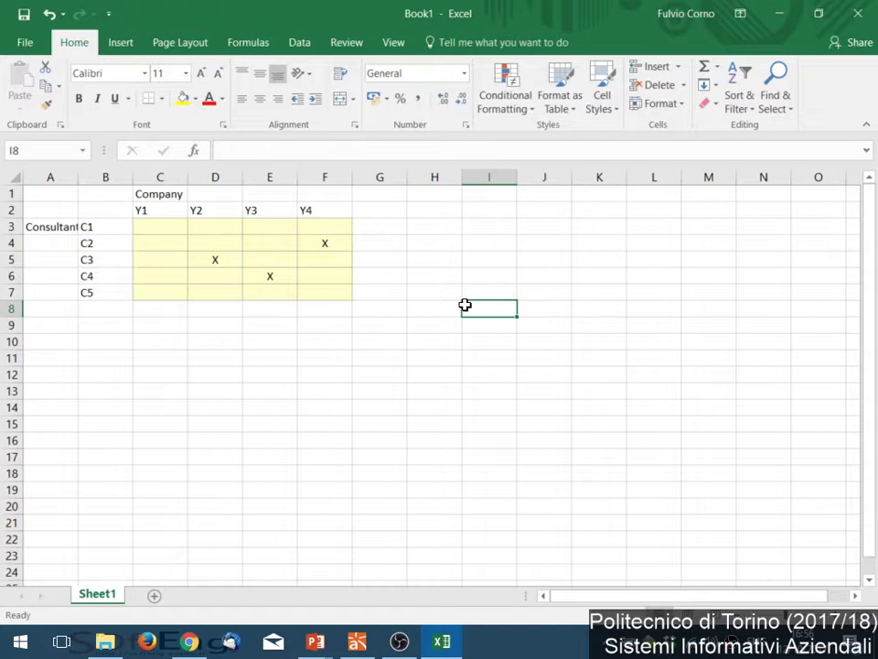
# - Fill consultant C4's row, cells C6 to F6, with an X under every company
pyautogui.press('Up')
pyautogui.press('Left')
pyautogui.press('Left')
pyautogui.press('Left')
pyautogui.press('Left')
pyautogui.press('Left')
pyautogui.press('Up')
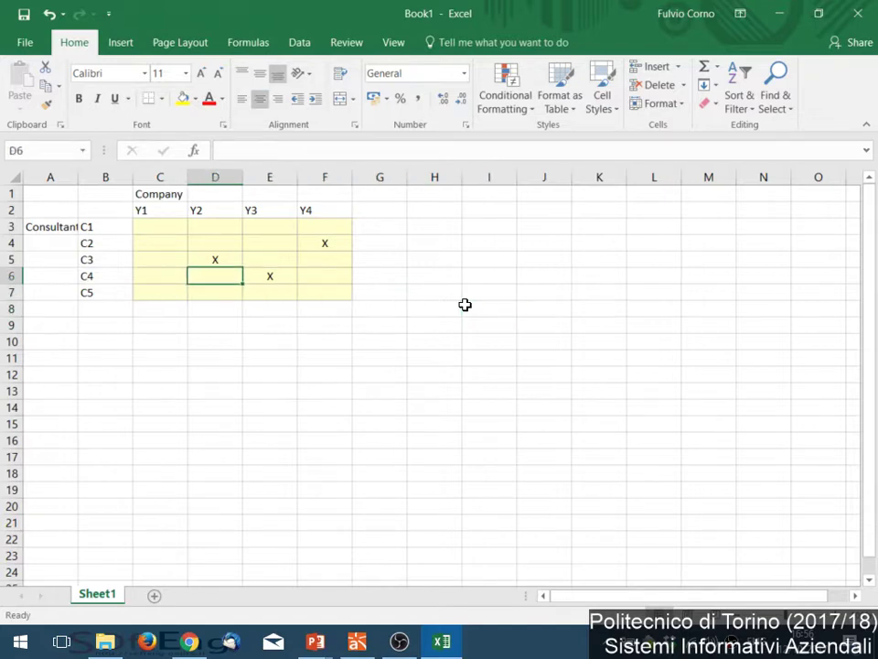
pyautogui.press('Left')
pyautogui.write('X')
pyautogui.press('Right')
pyautogui.write('X')
pyautogui.press('Right')
pyautogui.write('X')
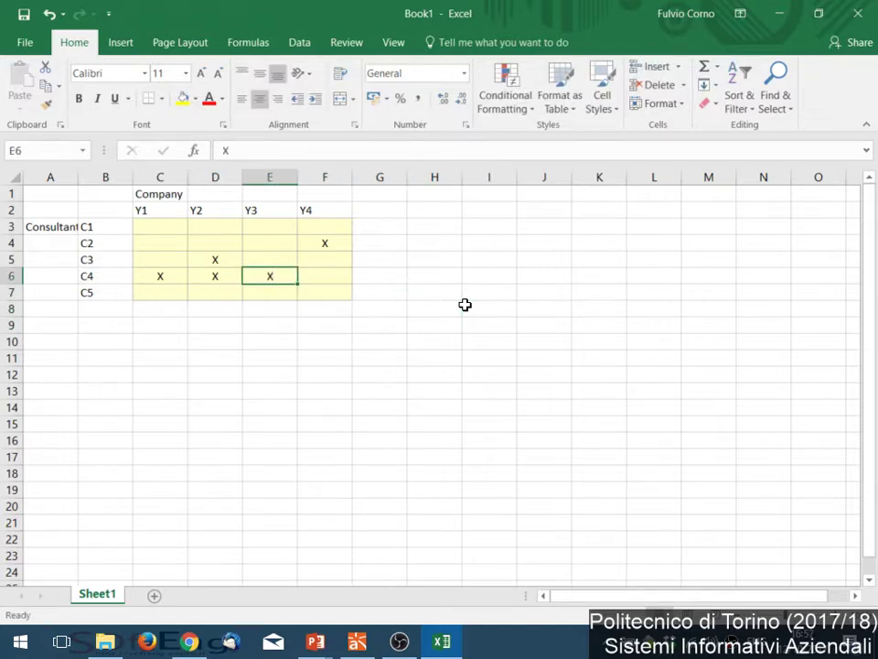
pyautogui.press('Right')
pyautogui.write('X')
pyautogui.press('Left')
# - Replace the mark for consultant C3 and company Y2 in cell D5 with 100 €
pyautogui.click(218, 261)
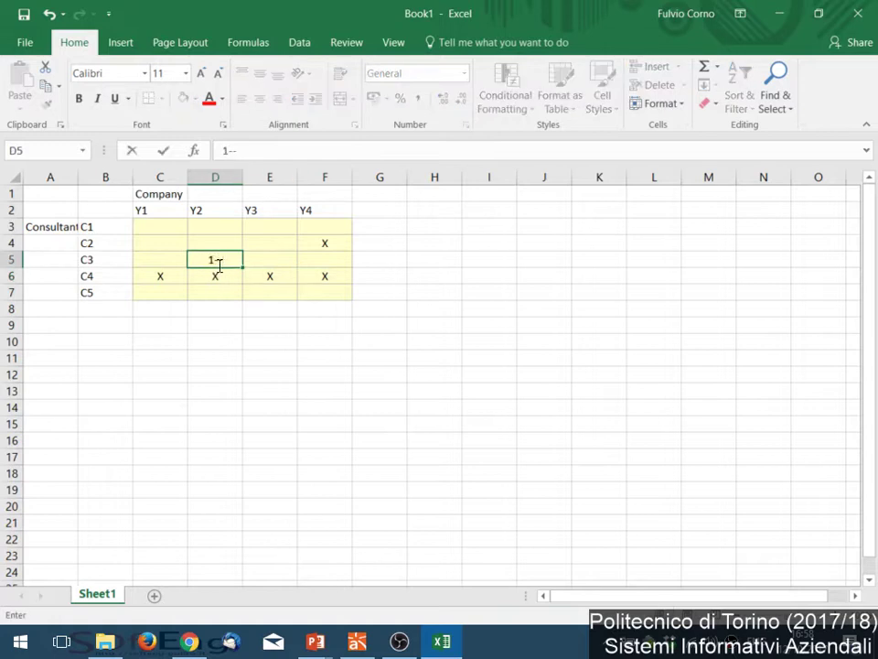
pyautogui.press('BackSpace')
pyautogui.press('BackSpace')
pyautogui.write('00 €')
pyautogui.press('Return')
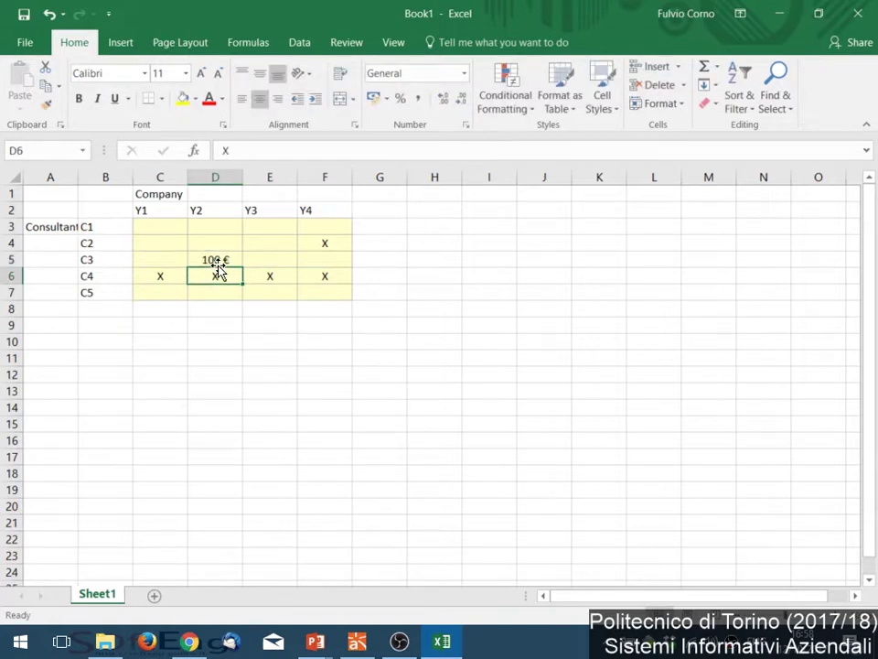
# - Replace consultant C4's marks with 90 € for company Y2 in D6 and 200 € for company Y1 in C6
pyautogui.write('90')
pyautogui.rightClick(220, 272)
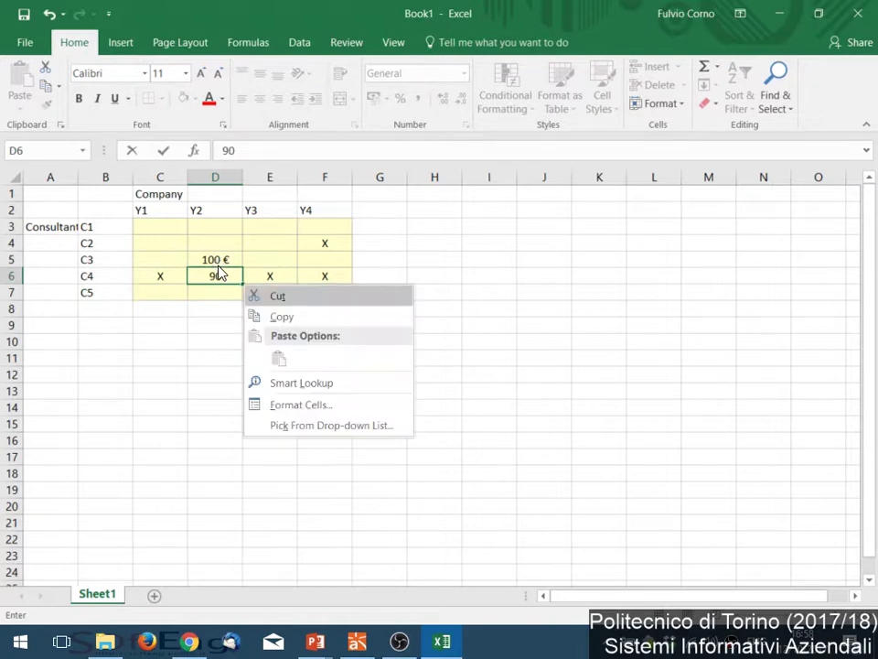
pyautogui.press('Escape')
pyautogui.write('€')
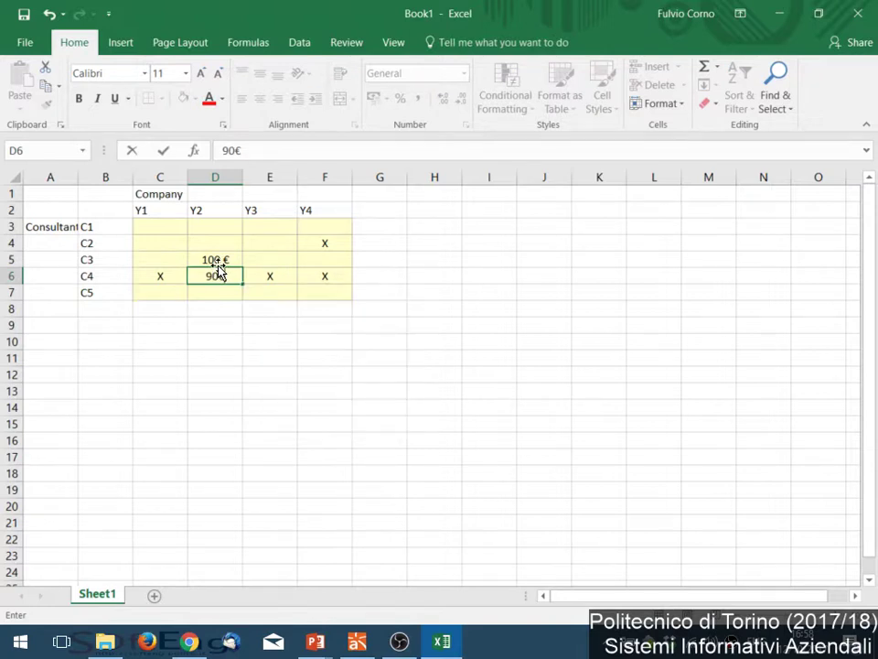
pyautogui.press('Left')
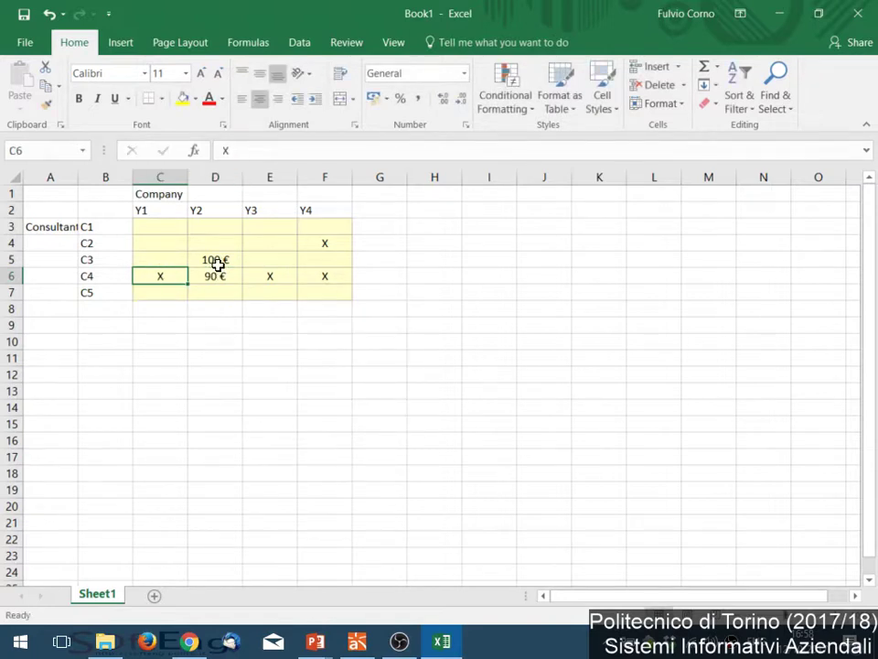
pyautogui.write('200 €')
# - Replace the remaining X marks with 111 € in E6, 8 € in F6 and 10 € in F4
pyautogui.click(220, 270)
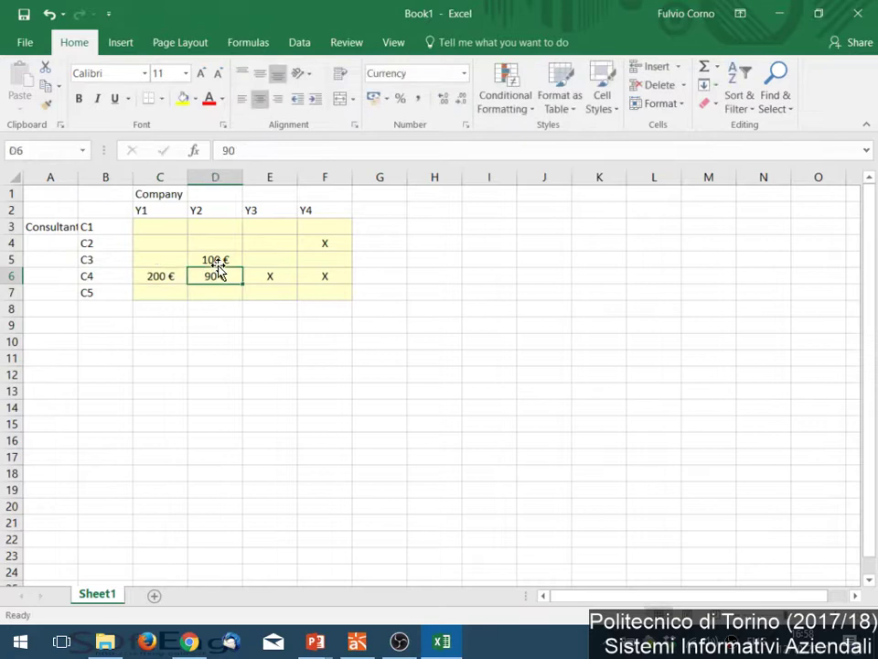
pyautogui.press('Right')
pyautogui.write('111€')
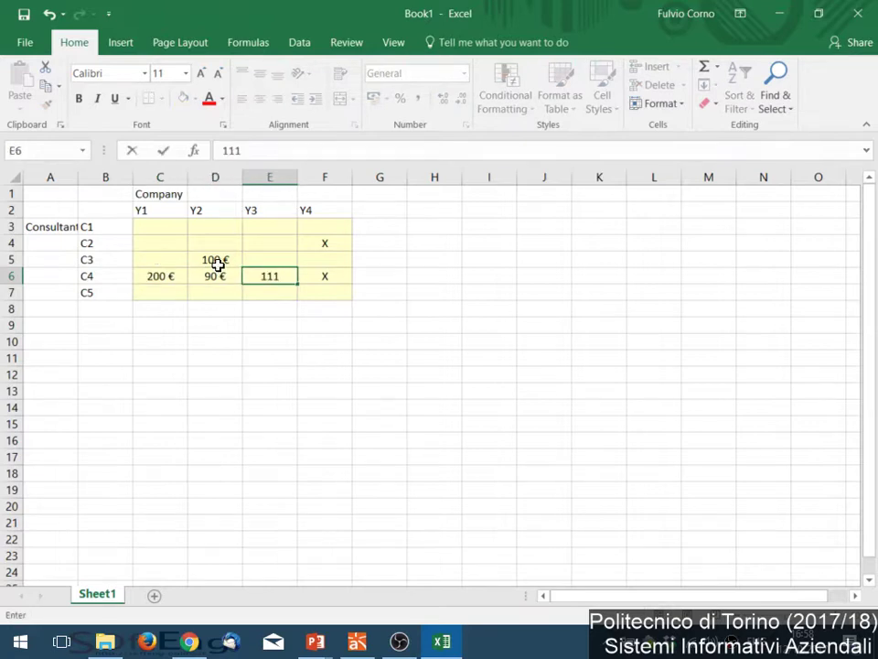
pyautogui.press('Right')
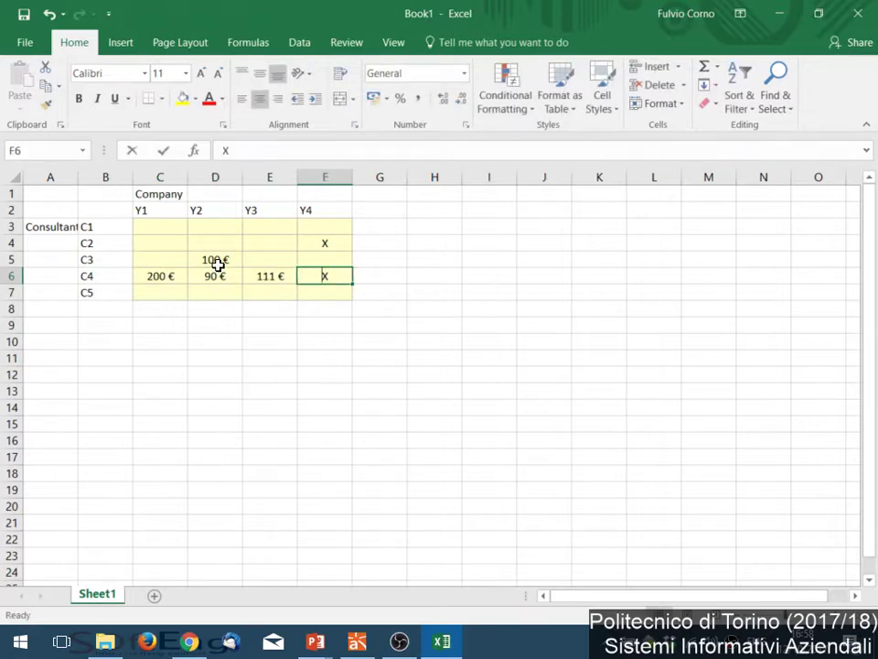
pyautogui.write('8€')
pyautogui.press('Up')
pyautogui.press('Up')
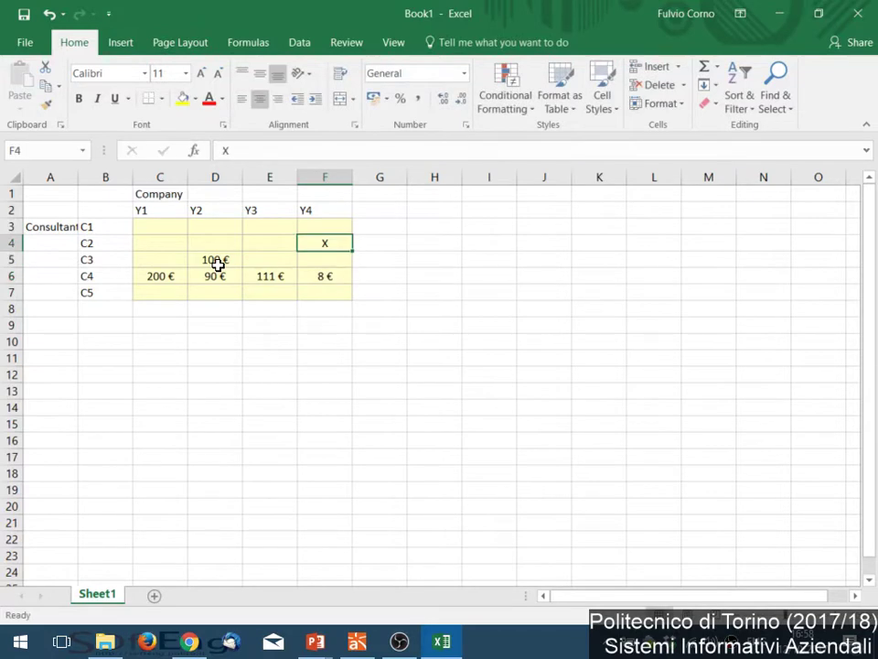
pyautogui.write('10€')
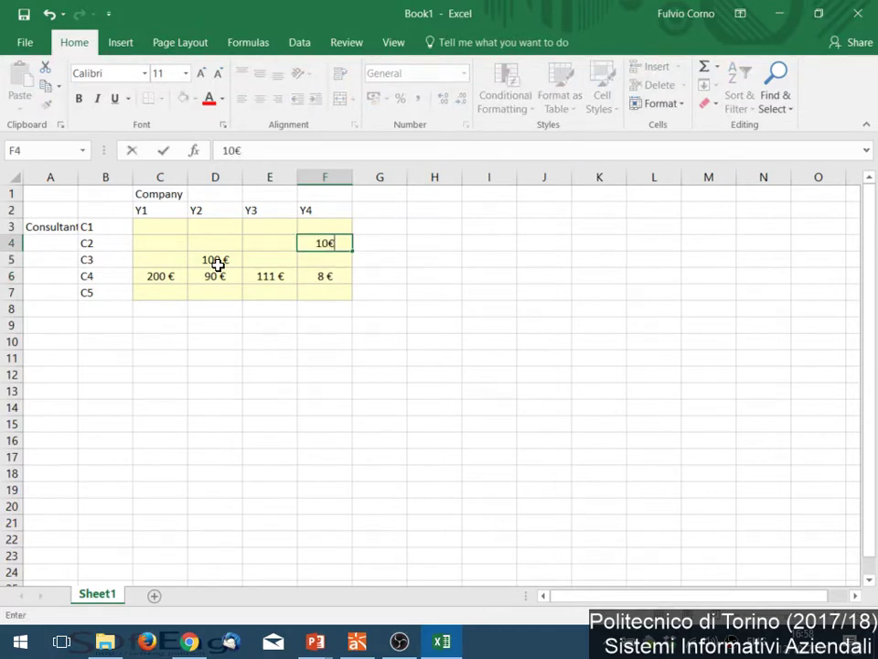
pyautogui.press('Return')
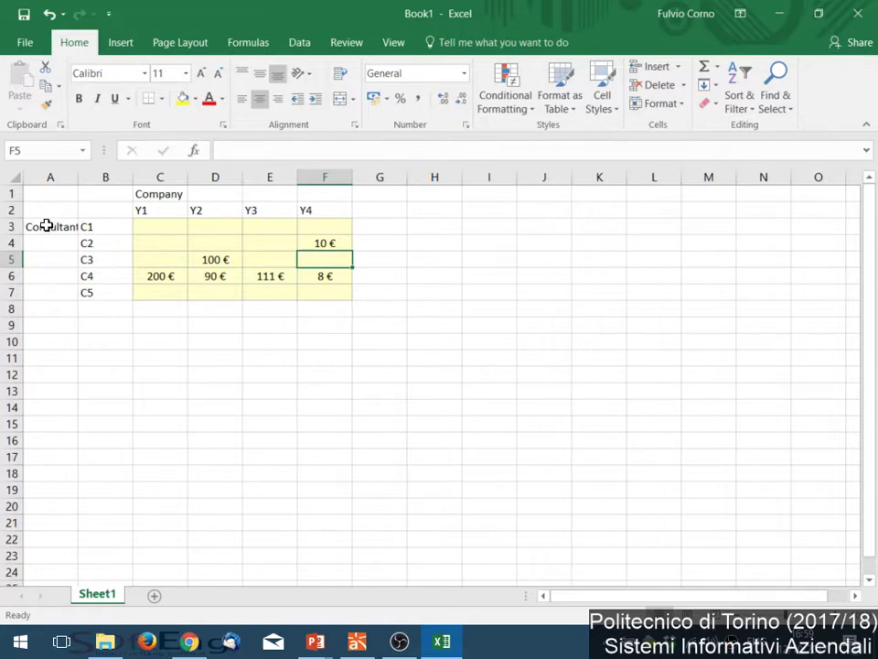
# - Copy the Consultant heading and labels C1 to C5 from A3:B7 to the block starting at A15
pyautogui.moveTo(43, 226); pyautogui.dragTo(112, 290)
pyautogui.hotkey('ctrl', 'c')
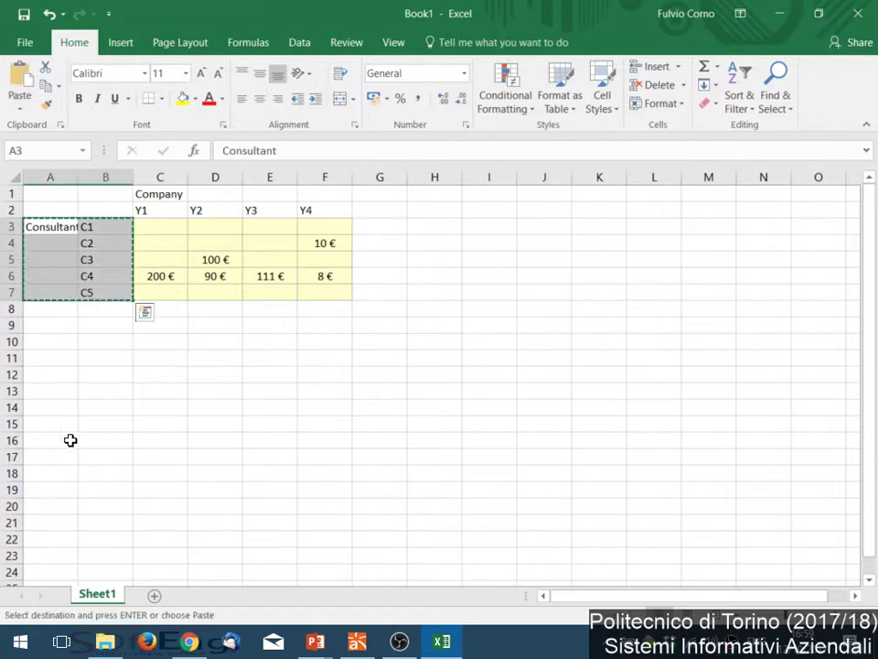
pyautogui.click(60, 419)
pyautogui.hotkey('ctrl', 'v')
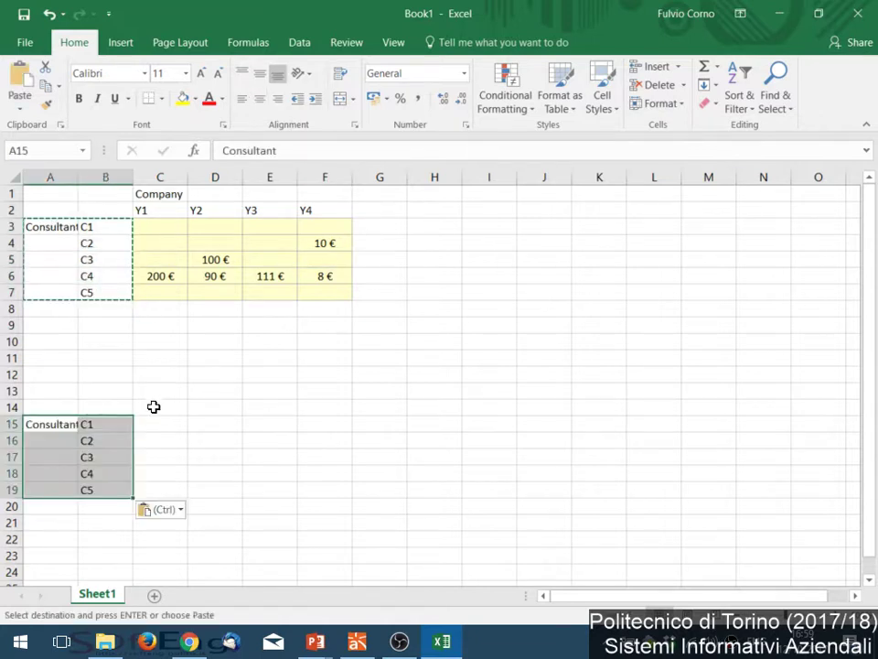
# - Enter the heading Contract in C13, above the copied consultant list
pyautogui.click(155, 392)
pyautogui.write('COntr')
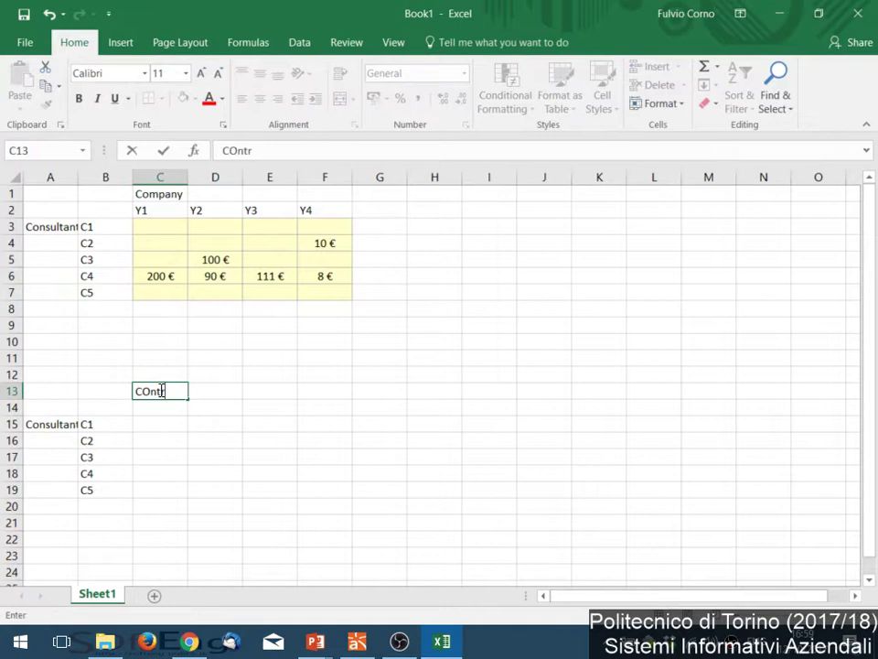
pyautogui.press('BackSpace')
pyautogui.press('BackSpace')
pyautogui.press('BackSpace')
pyautogui.press('BackSpace')
pyautogui.write('ontract')
pyautogui.press('Tab')
pyautogui.press('Down')
pyautogui.press('Left')
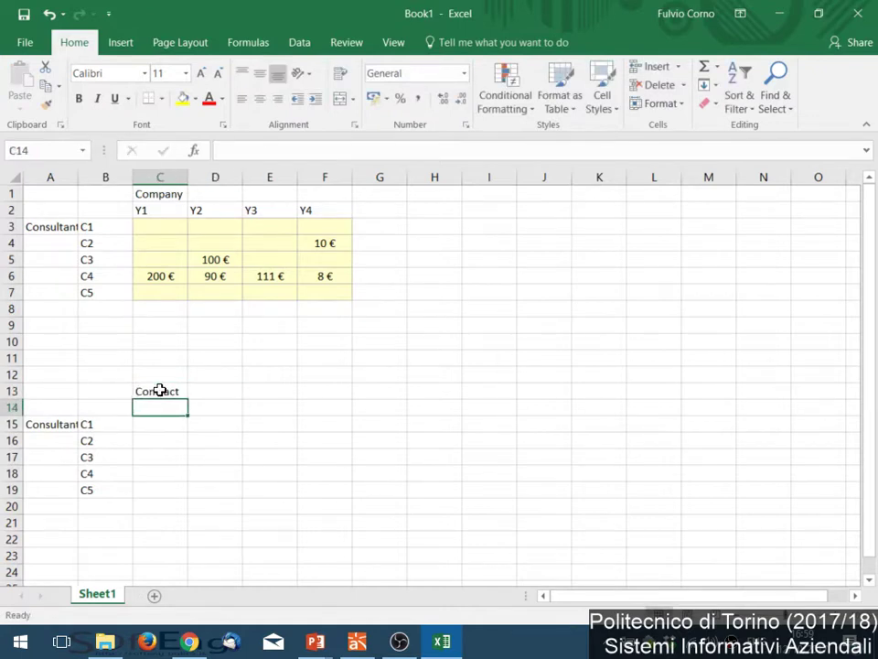
# - Label the contract columns K1 through K7 across cells C14 to I14
pyautogui.write('K1')
pyautogui.press('Tab')
pyautogui.write('K2')
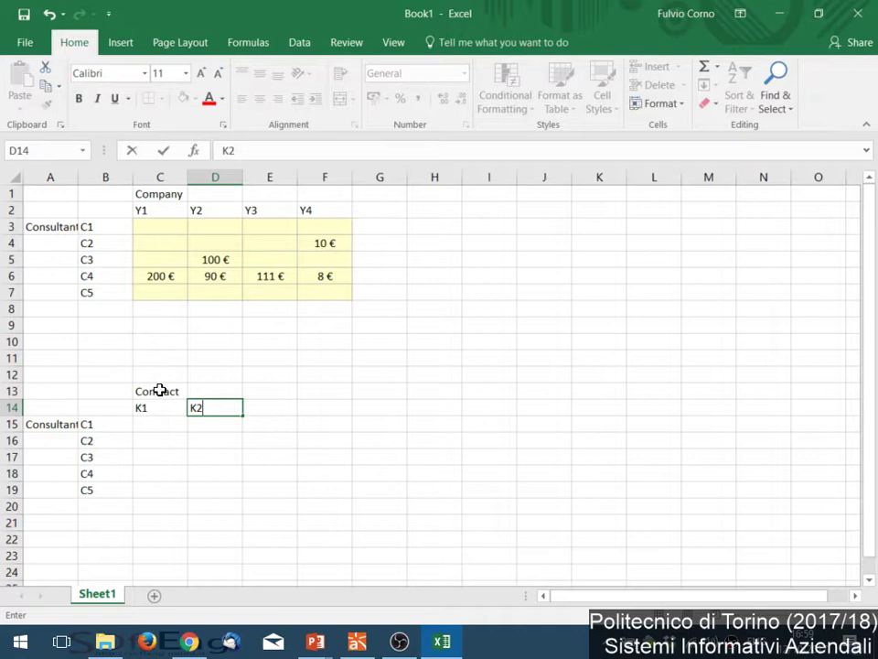
pyautogui.press('Tab')
pyautogui.write('K3')
pyautogui.press('Tab')
pyautogui.write('K')
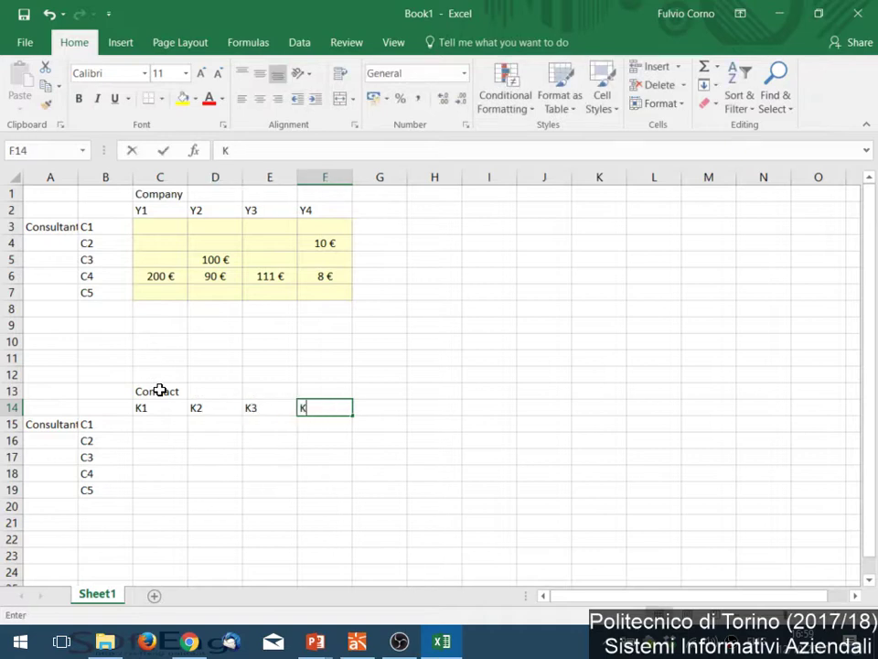
pyautogui.write('4')
pyautogui.press('Tab')
pyautogui.write('5')
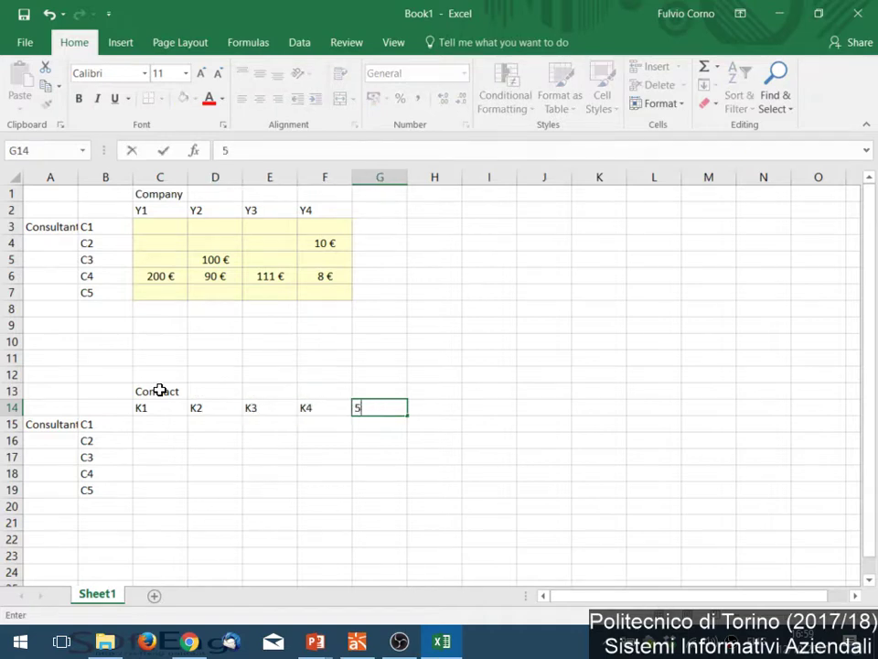
pyautogui.press('BackSpace')
pyautogui.write('K5')
pyautogui.press('Tab')
pyautogui.write('K6')
pyautogui.press('Tab')
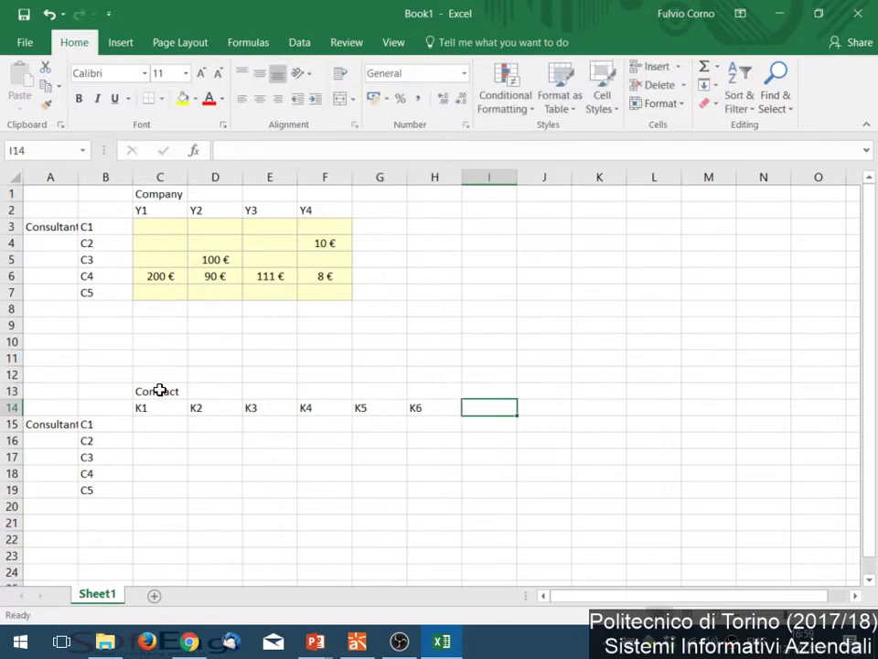
pyautogui.write('K7')
pyautogui.press('Return')
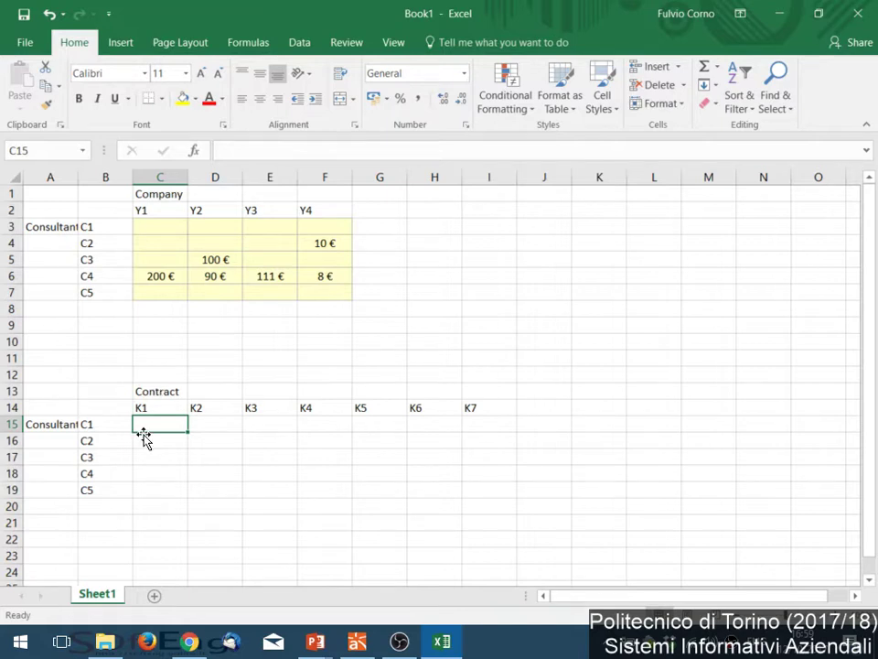
# - Apply the pale yellow Note cell style to the consultant-by-contract grid C15:I19
pyautogui.moveTo(147, 427); pyautogui.dragTo(477, 488)
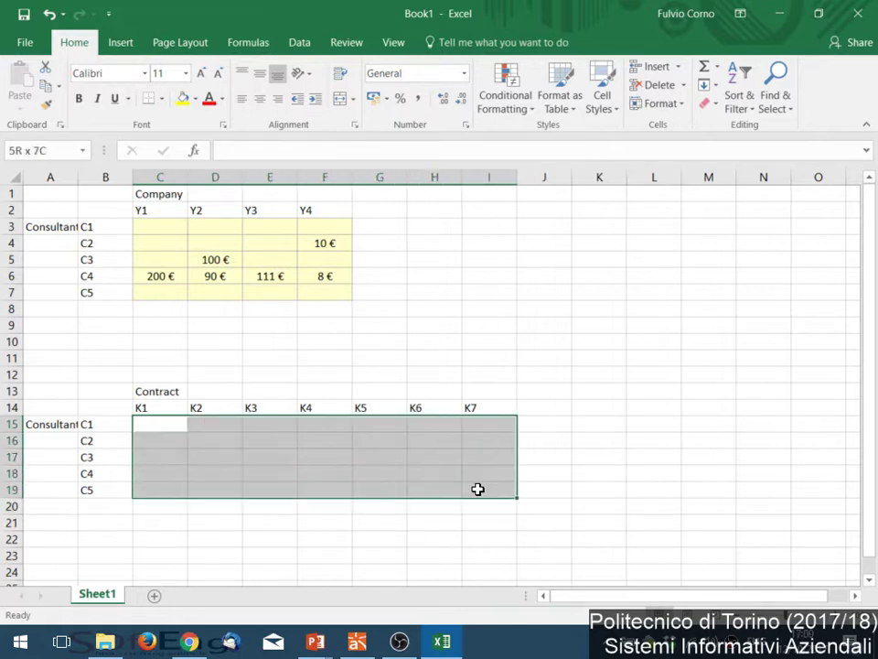
pyautogui.click(601, 108)
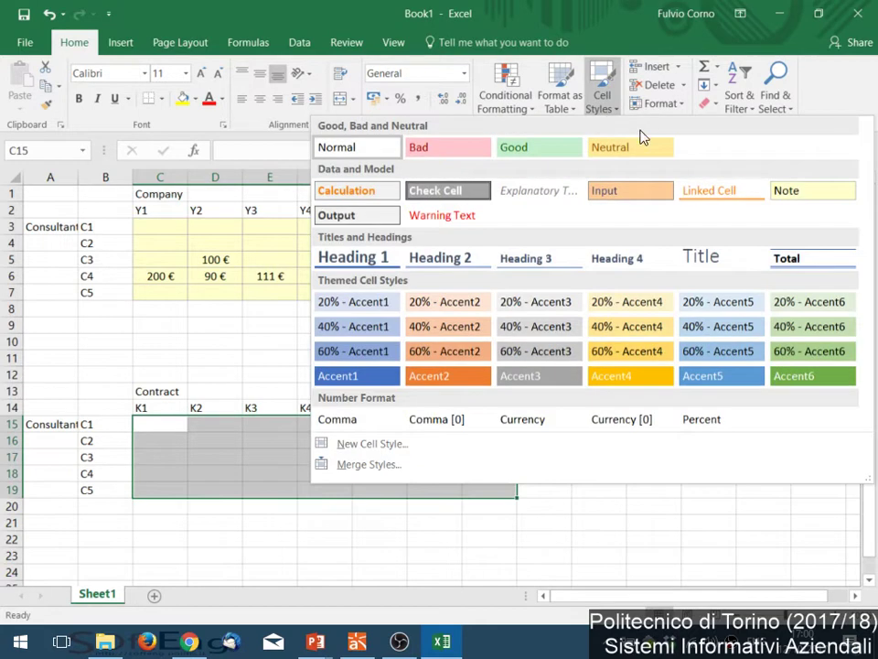
pyautogui.click(641, 143)
# - Copy the Contract heading and its K1 to K7 labels from C13:I14 to the rows starting at C22
pyautogui.scroll(-1, 212, 466)
pyautogui.scroll(-1, 183, 457)
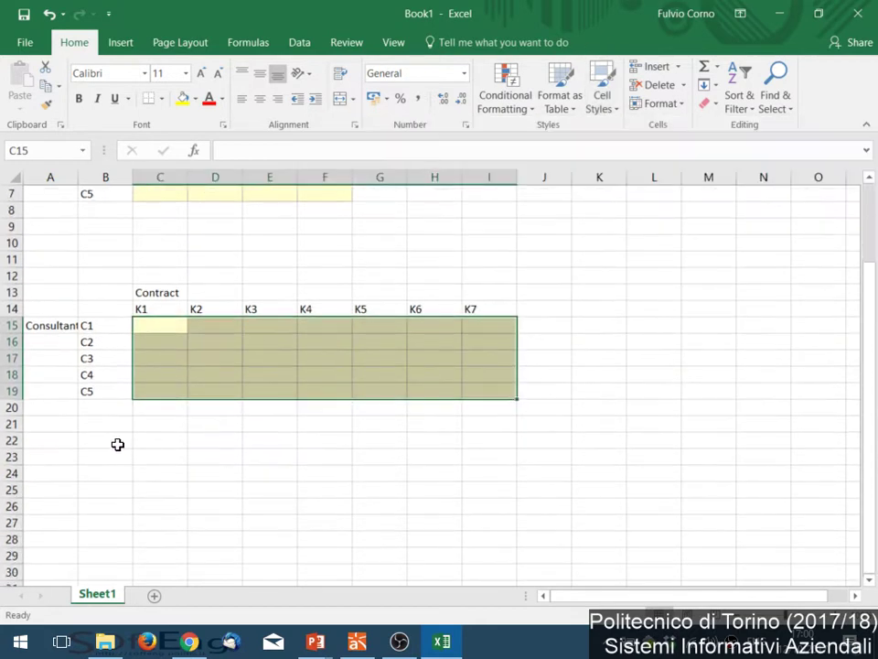
pyautogui.scroll(2, 52, 394)
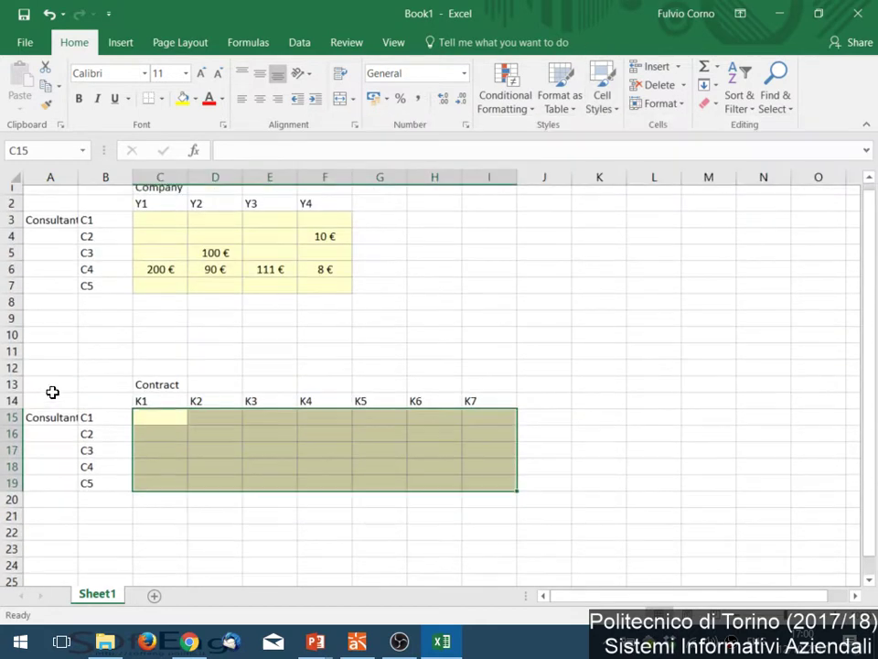
pyautogui.scroll(-1, 53, 403)
pyautogui.click(55, 486)
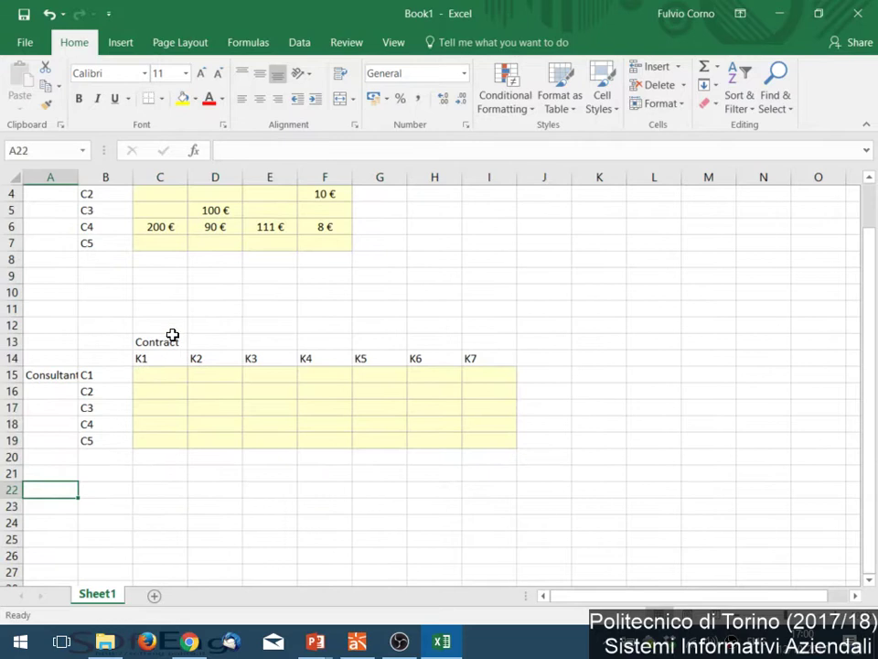
pyautogui.moveTo(173, 336); pyautogui.dragTo(482, 352)
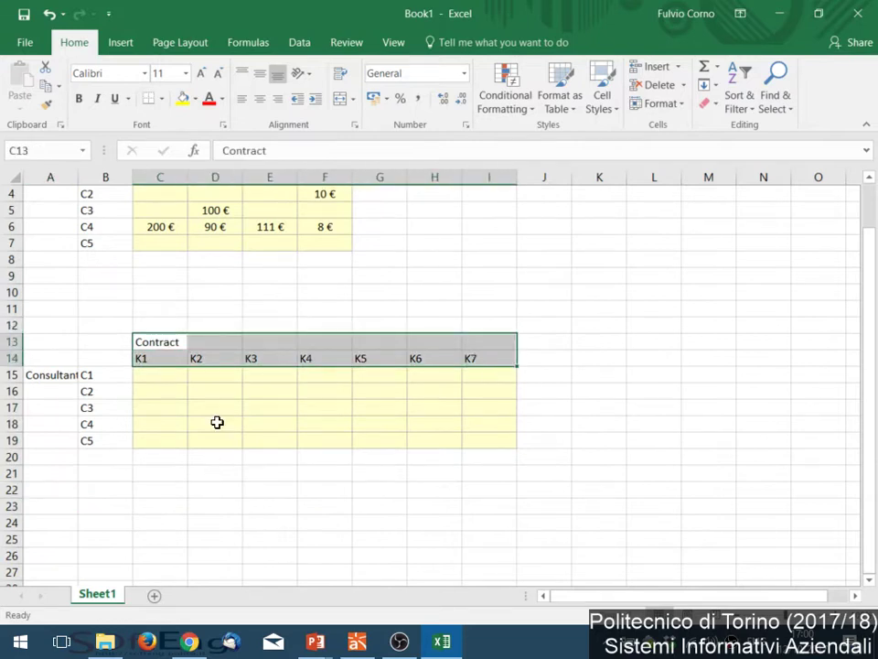
pyautogui.hotkey('ctrl', 'c')
pyautogui.click(183, 489)
pyautogui.hotkey('ctrl', 'v')
# - Enter the row heading Company in A23, beside the copied contract labels
pyautogui.scroll(1, 215, 457)
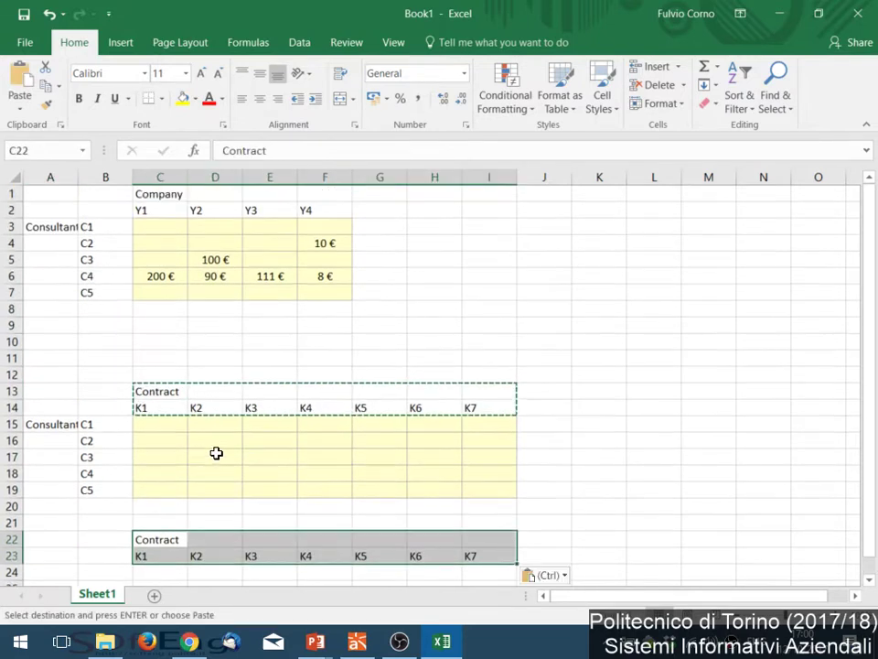
pyautogui.scroll(-1, 201, 458)
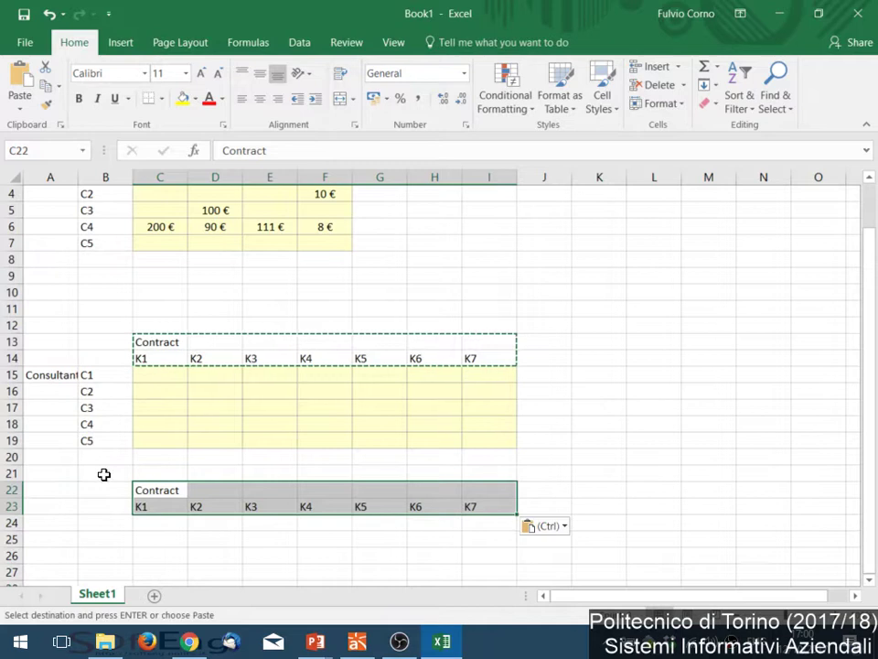
pyautogui.scroll(1, 136, 316)
pyautogui.click(164, 201)
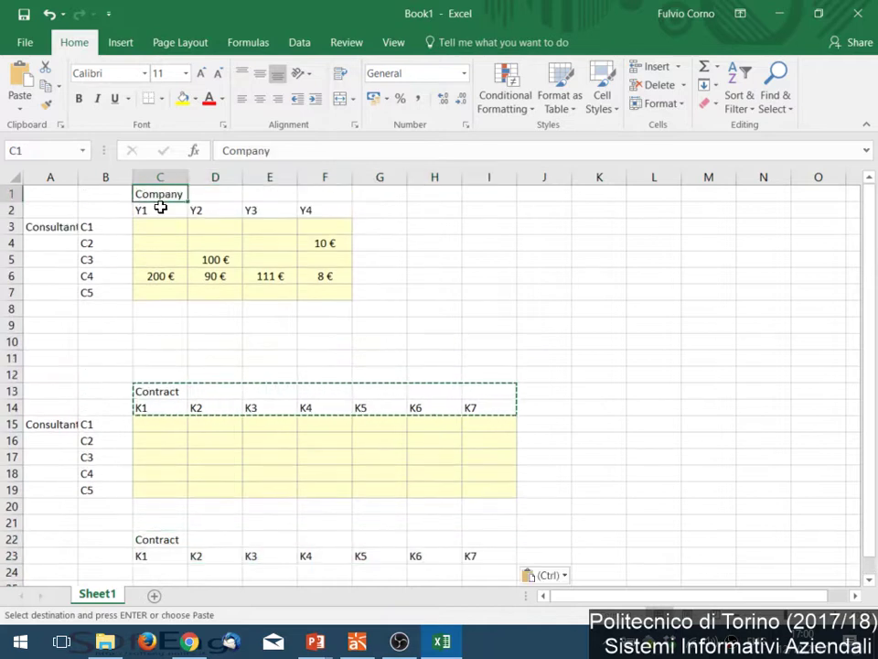
pyautogui.scroll(-2, 59, 502)
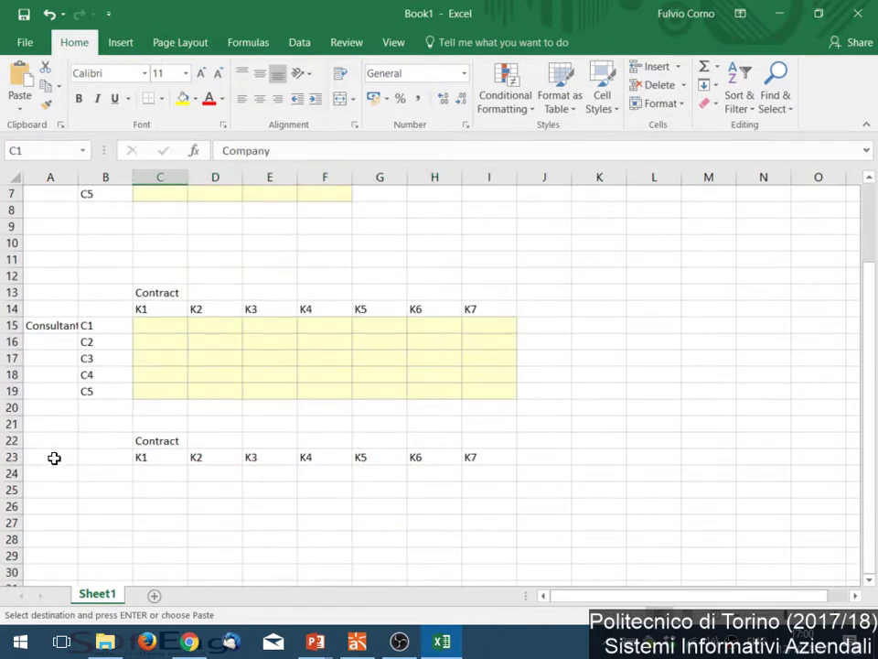
pyautogui.click(52, 459)
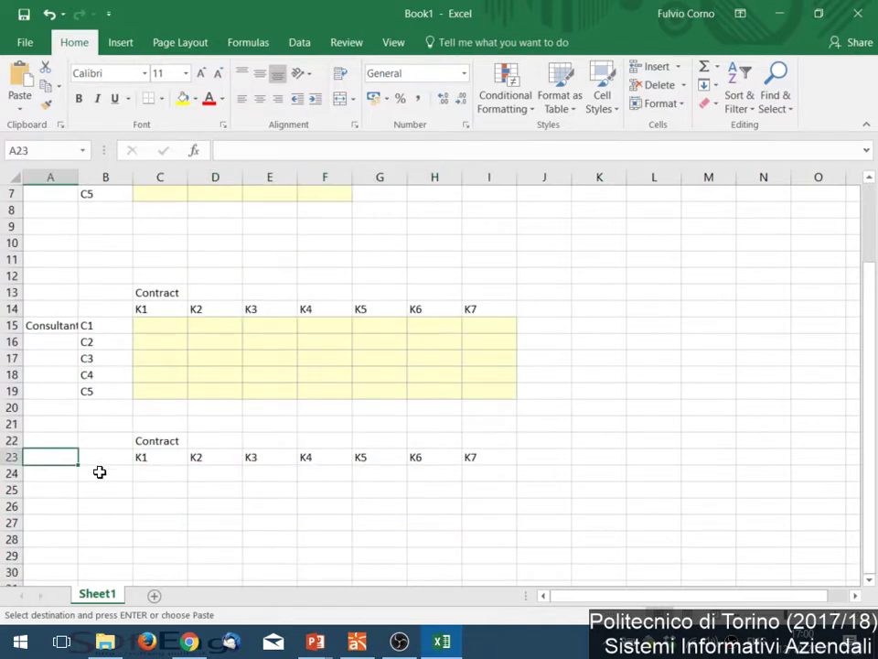
pyautogui.hotkey('ctrl', 'c')
pyautogui.hotkey('ctrl', 'v')
pyautogui.write('COmpany')
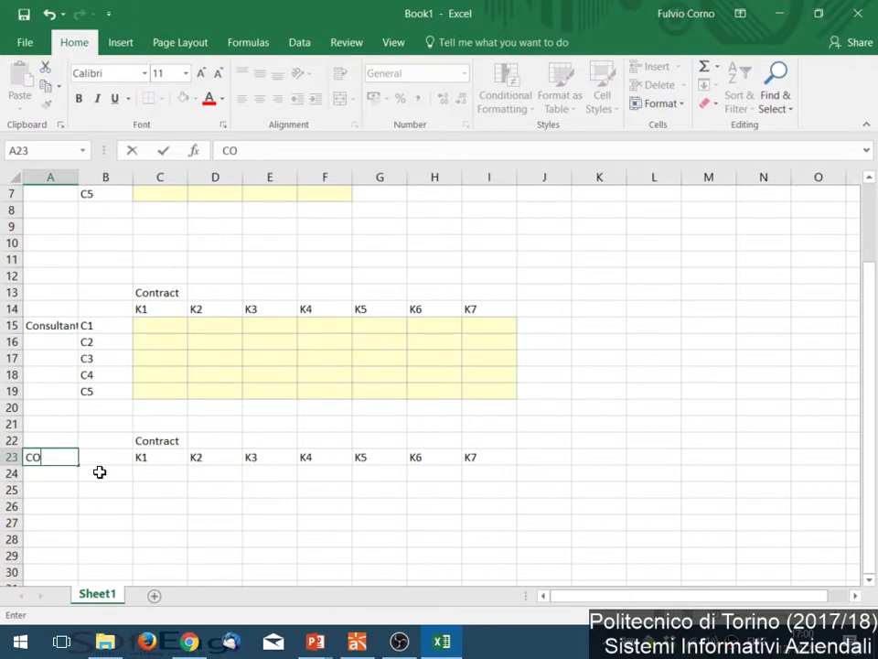
pyautogui.press('Tab')
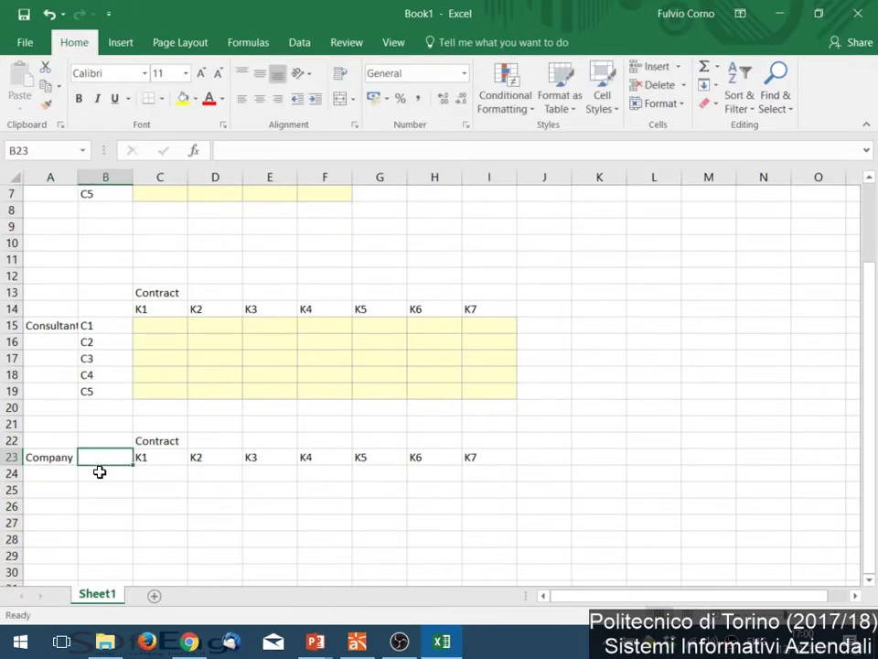
# - List the companies Y1, Y2, Y3 and Y4 down cells B24 to B27, leaving B23 empty
pyautogui.write('Y1')
pyautogui.press('BackSpace')
pyautogui.click(99, 472)
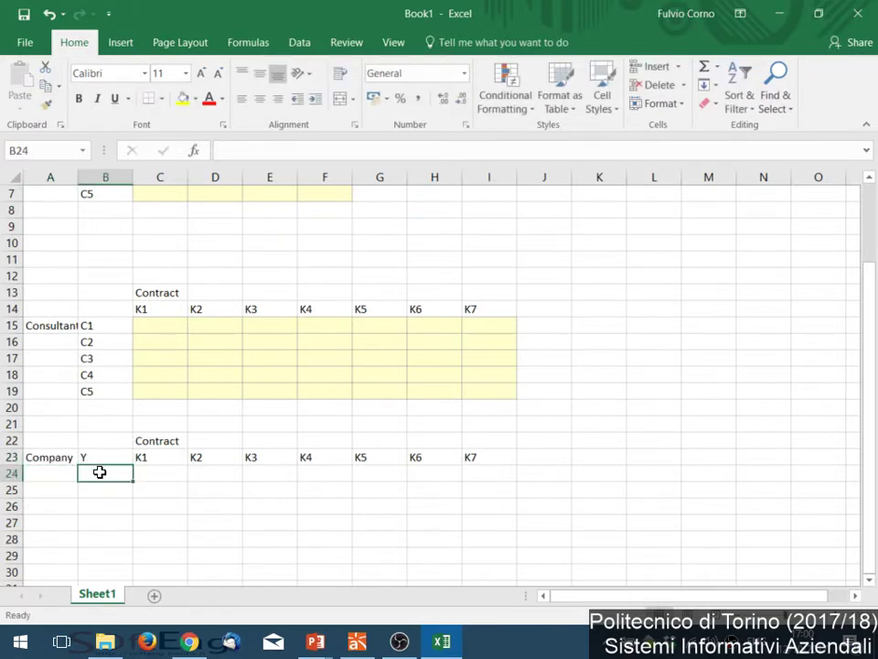
pyautogui.write('Y1')
pyautogui.press('Up')
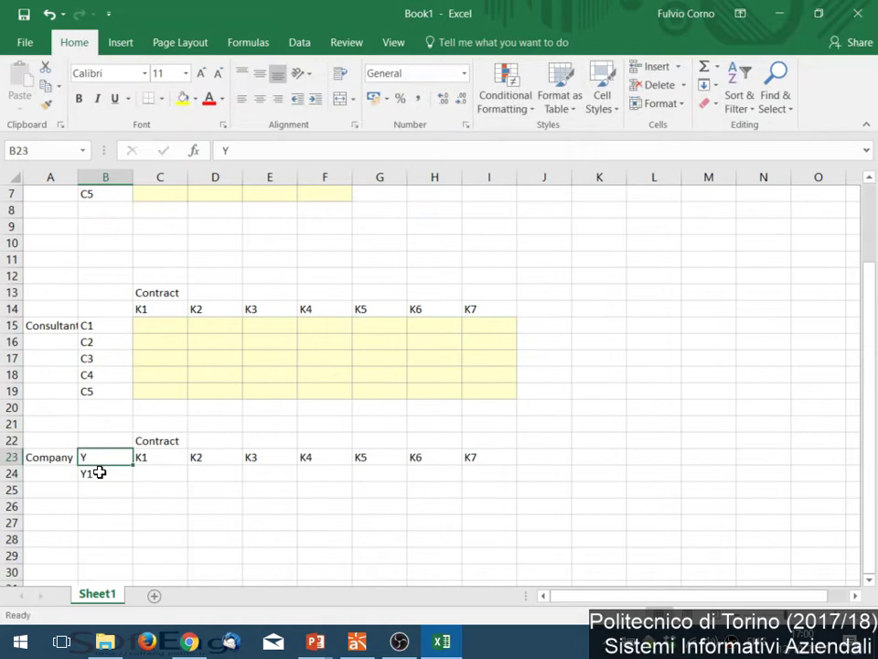
pyautogui.click(100, 472)
pyautogui.press('Down')
pyautogui.write('Y2')
pyautogui.press('Return')
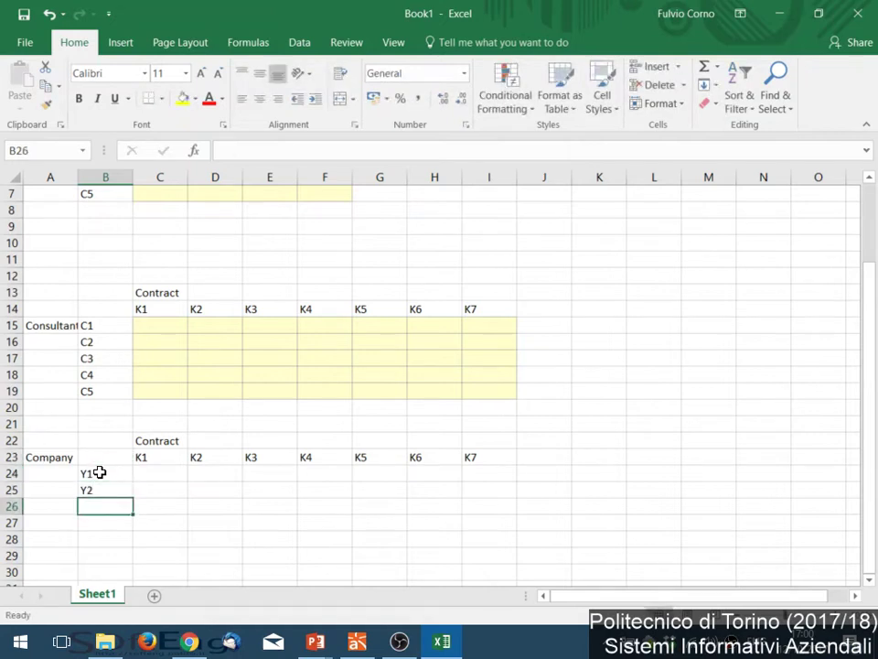
pyautogui.write('Y3')
pyautogui.press('Return')
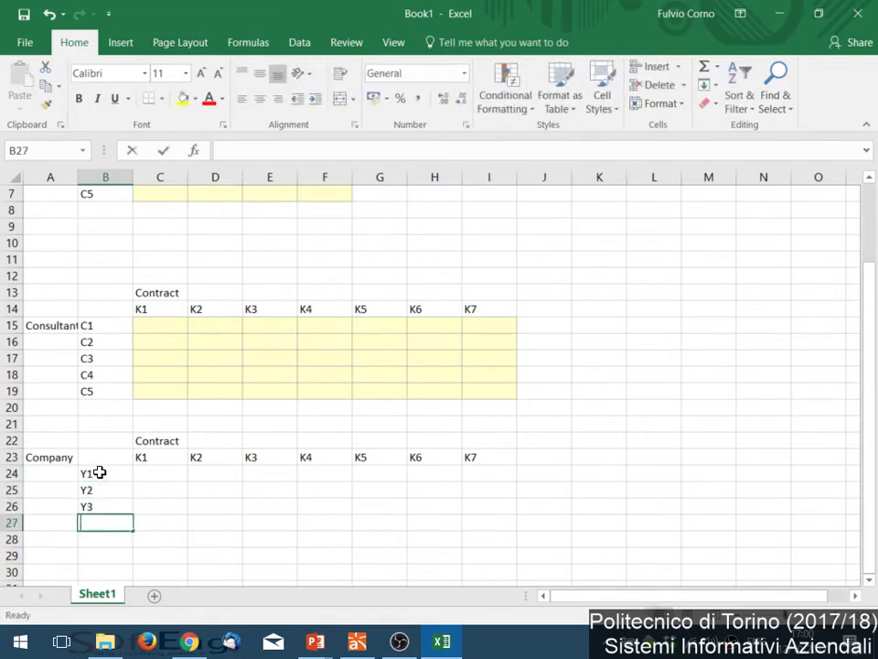
pyautogui.write('T4')
pyautogui.press('BackSpace')
pyautogui.press('BackSpace')
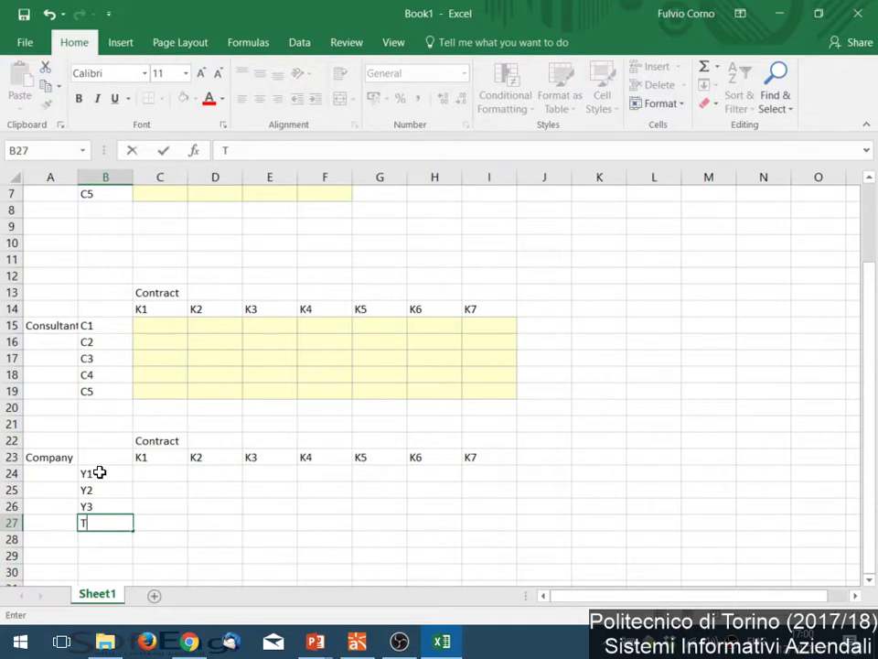
pyautogui.write('Y4')
pyautogui.press('Return')
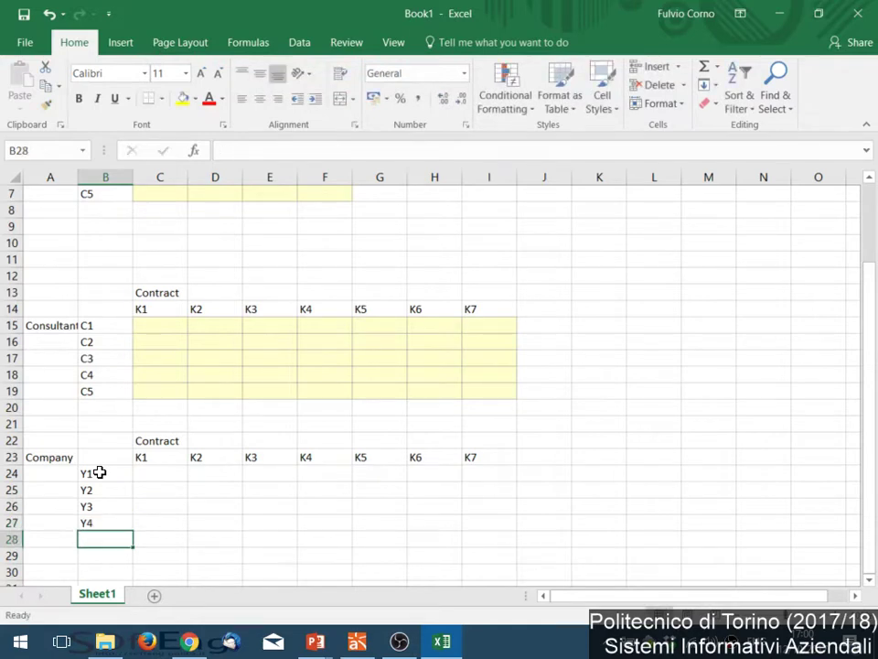
# - Apply the pale yellow Note cell style to the company-by-contract grid C24:I27
pyautogui.moveTo(143, 478); pyautogui.dragTo(470, 521)
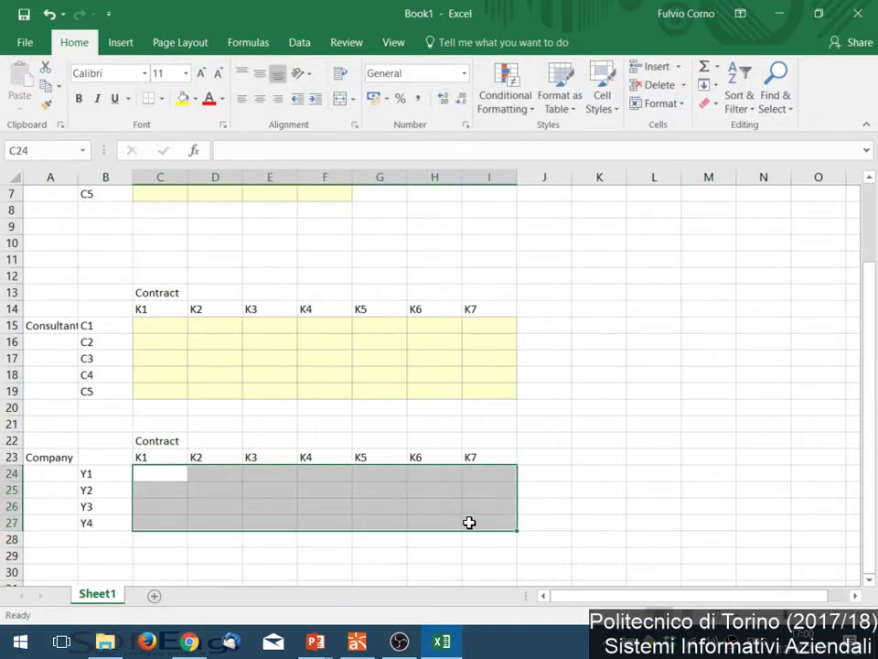
pyautogui.click(604, 106)
pyautogui.click(784, 191)
pyautogui.click(675, 374)
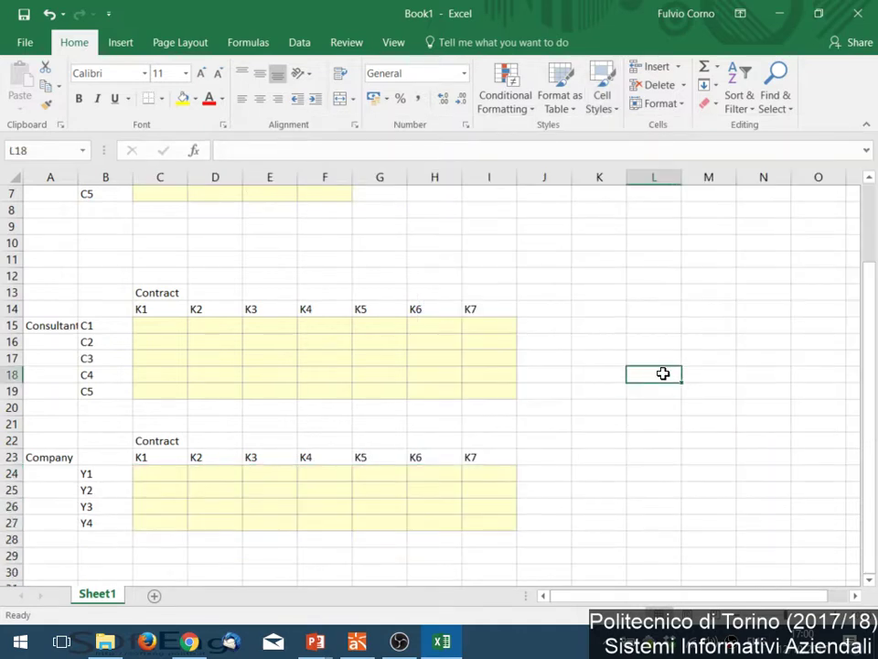
# - Delete the empty rows 9 to 11 between the euro matrix and the consultant-by-contract matrix
pyautogui.scroll(1, 693, 434)
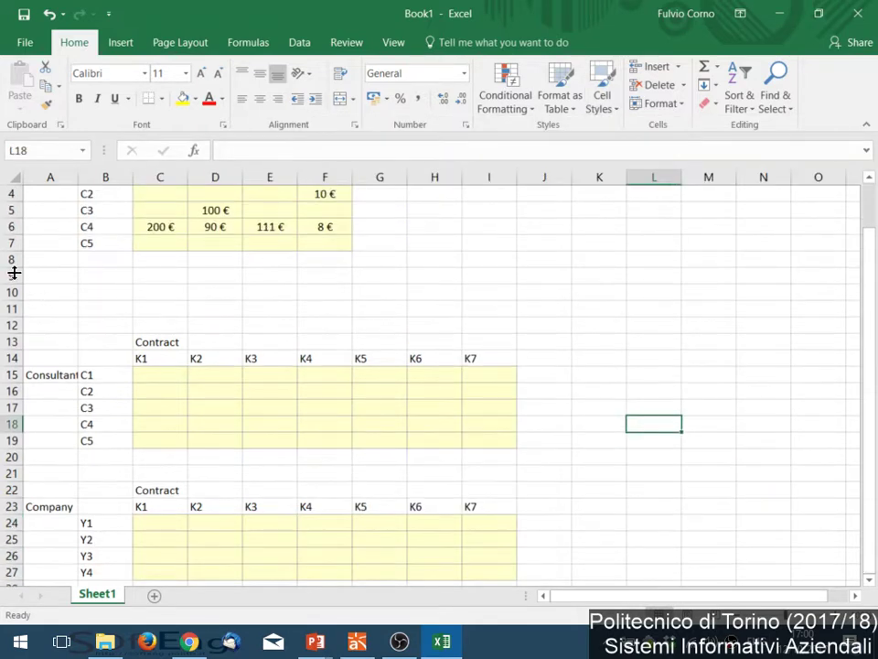
pyautogui.moveTo(14, 267); pyautogui.dragTo(17, 314)
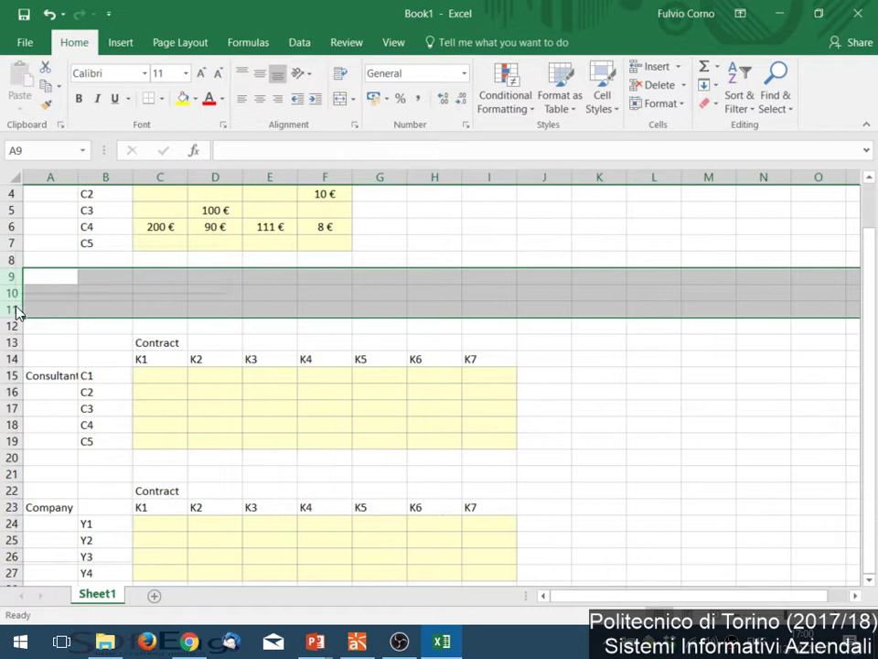
pyautogui.rightClick(19, 311)
pyautogui.click(82, 448)
pyautogui.scroll(1, 499, 389)
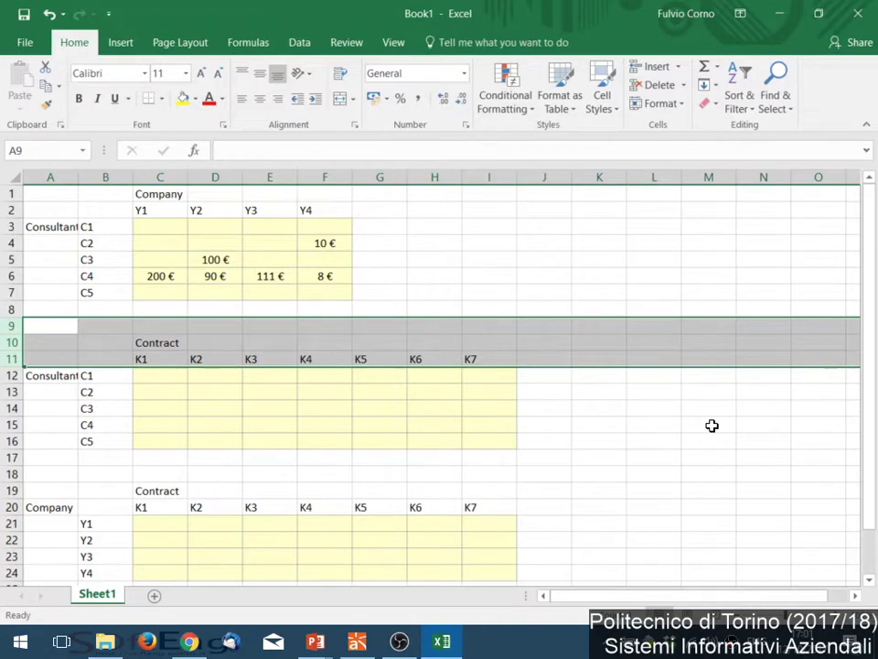
# - Enter an X in C13 to assign contract K1 to consultant C2
pyautogui.press('Down')
pyautogui.press('Down')
pyautogui.press('Down')
pyautogui.press('Right')
pyautogui.press('Down')
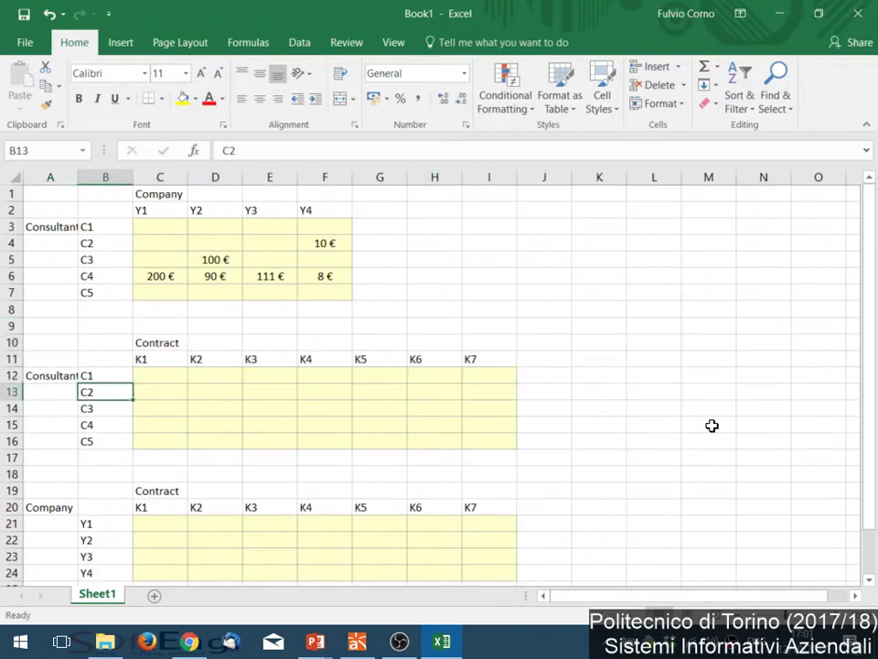
pyautogui.press('Right')
pyautogui.write('X')
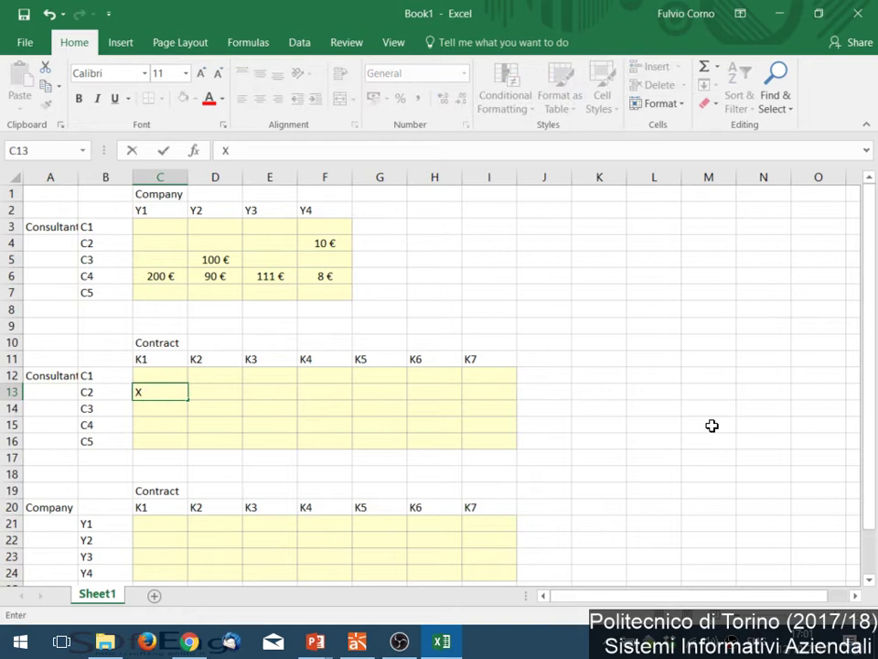
pyautogui.press('Down')
# - Enter an X in C24 to link contract K1 to company Y4 in the company-by-contract matrix
pyautogui.press('Down')
pyautogui.press('Down')
pyautogui.press('Down')
pyautogui.press('Down')
pyautogui.press('Down')
pyautogui.press('Down')
pyautogui.press('Down')
pyautogui.press('Down')
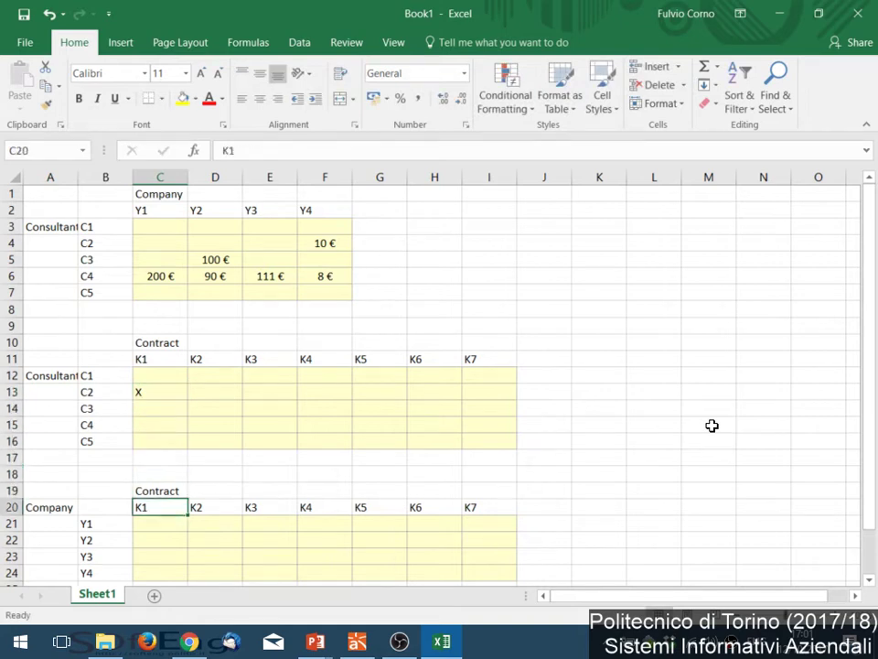
pyautogui.press('Down')
pyautogui.press('Down')
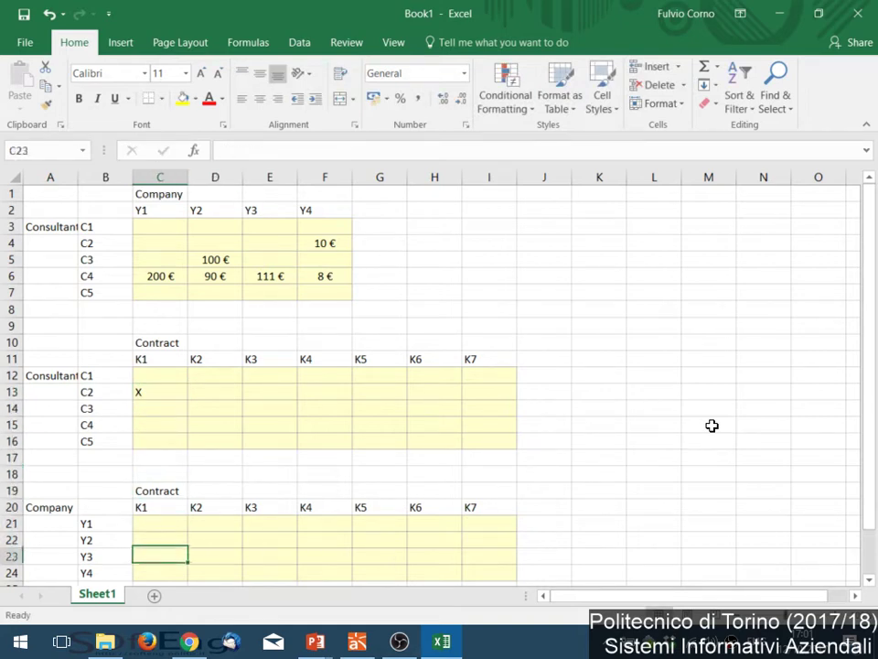
pyautogui.write('X')
pyautogui.press('Up')
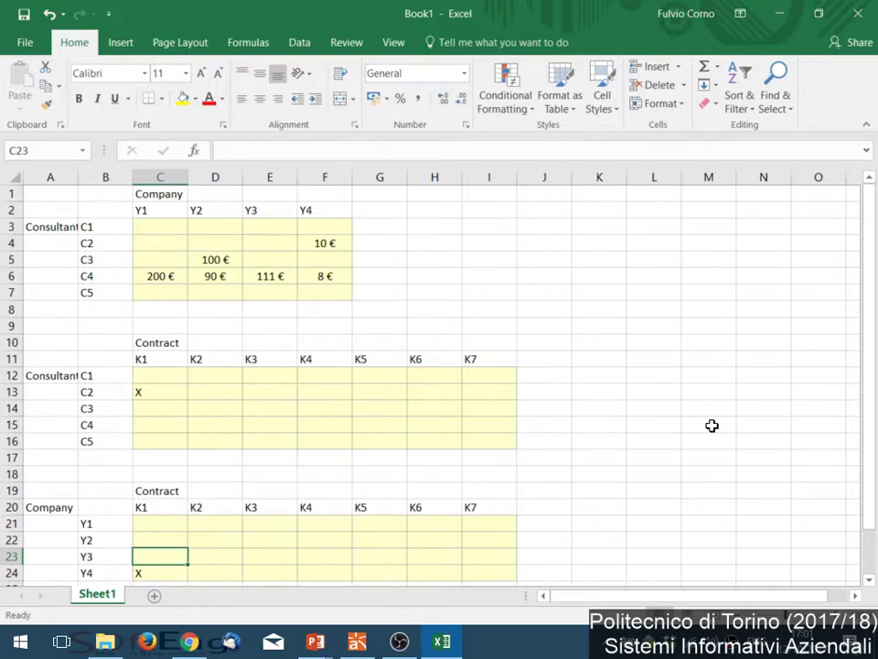
# - Starting from the 100 € entry, put an X in D14 to assign contract K2 to consultant C3
pyautogui.click(213, 261)
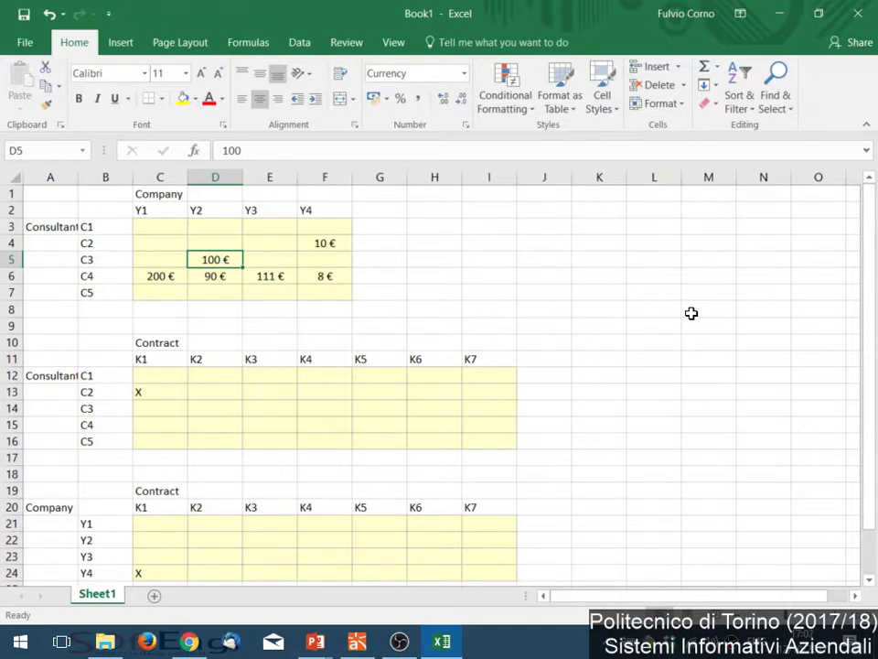
pyautogui.press('Down')
pyautogui.press('Down')
pyautogui.press('Down')
pyautogui.press('Down')
pyautogui.press('Down')
pyautogui.press('Down')
pyautogui.press('Down')
pyautogui.press('Down')
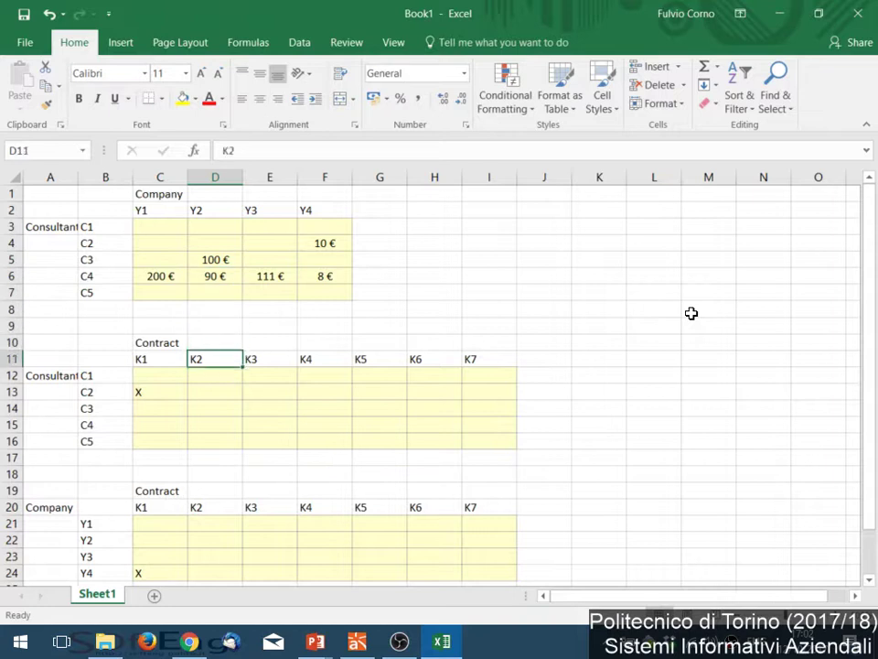
pyautogui.press('Down')
pyautogui.write('X')
pyautogui.press('Down')
# - Enter an X in D22 to link contract K2 to company Y2
pyautogui.press('Down')
pyautogui.press('Down')
pyautogui.press('Down')
pyautogui.press('Down')
pyautogui.press('Down')
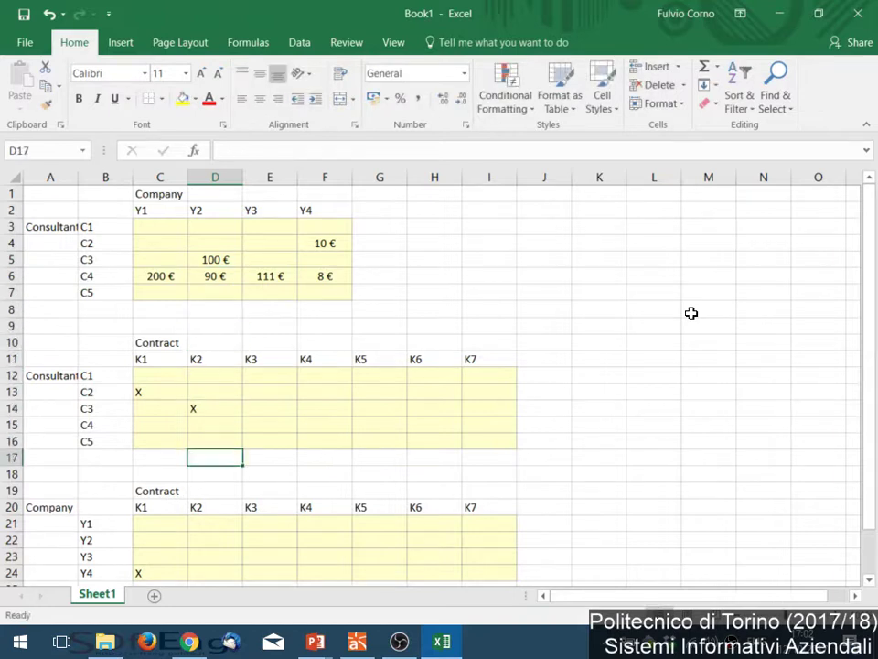
pyautogui.press('Down')
pyautogui.press('Down')
pyautogui.write('X')
pyautogui.press('Down')
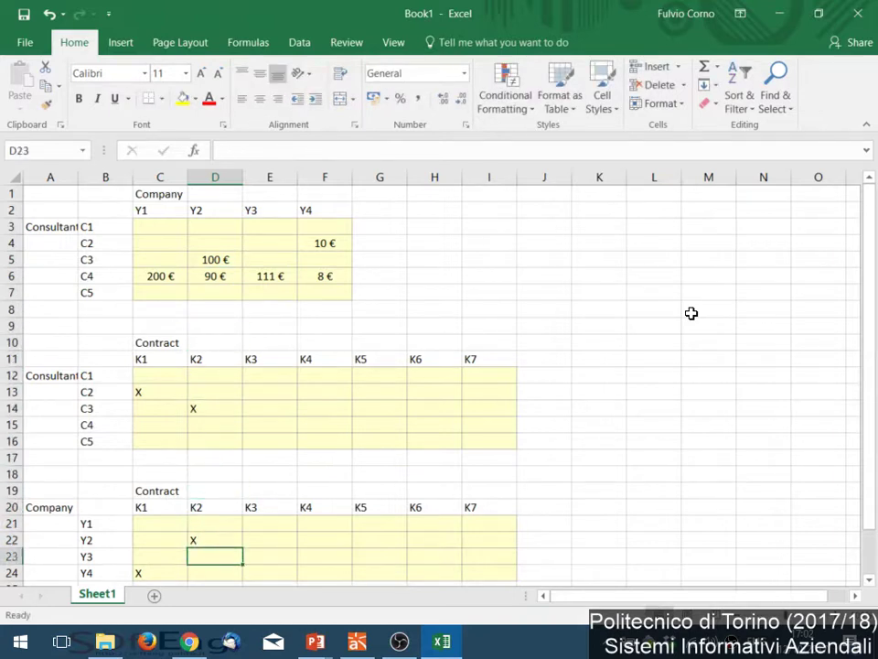
# - Select consultant C4's euro amounts for companies Y1 to Y4 in C6:F6 of the first matrix
pyautogui.press('Up')
pyautogui.press('Up')
pyautogui.press('Up')
pyautogui.press('Up')
pyautogui.press('Up')
pyautogui.press('Up')
pyautogui.press('Up')
pyautogui.press('Up')
pyautogui.press('Up')
pyautogui.press('Up')
pyautogui.press('Up')
pyautogui.press('Up')
pyautogui.press('Up')
pyautogui.press('Up')
pyautogui.press('Up')
pyautogui.press('Up')
pyautogui.press('Up')
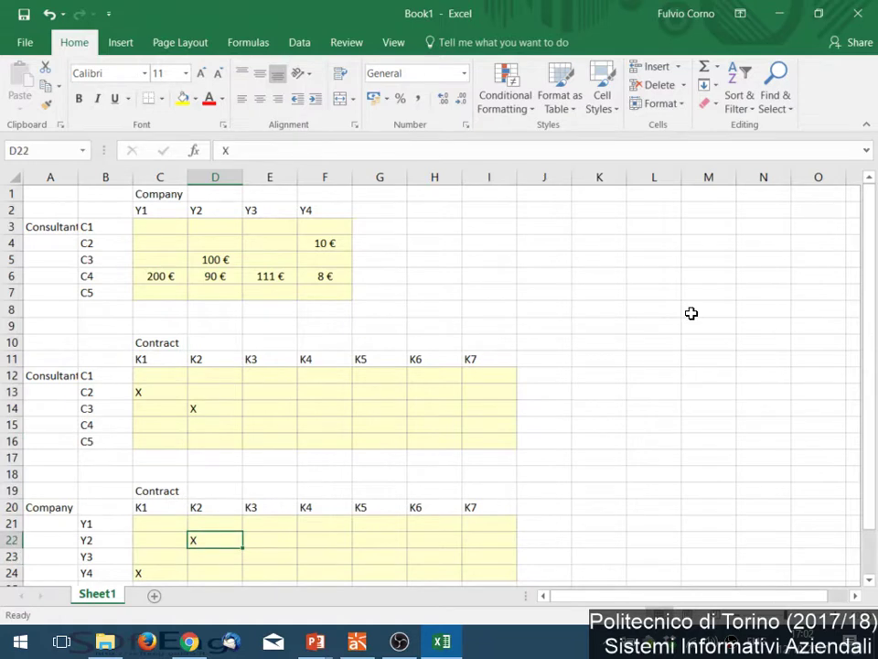
pyautogui.press('Left')
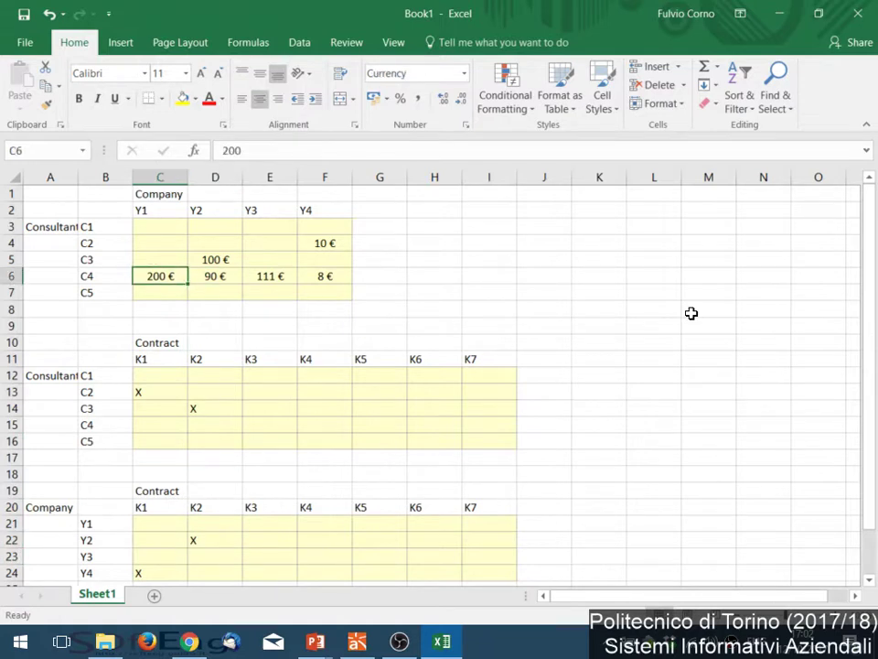
pyautogui.hotkey('shift', 'Right')
pyautogui.hotkey('shift', 'Right')
pyautogui.hotkey('shift', 'Right')
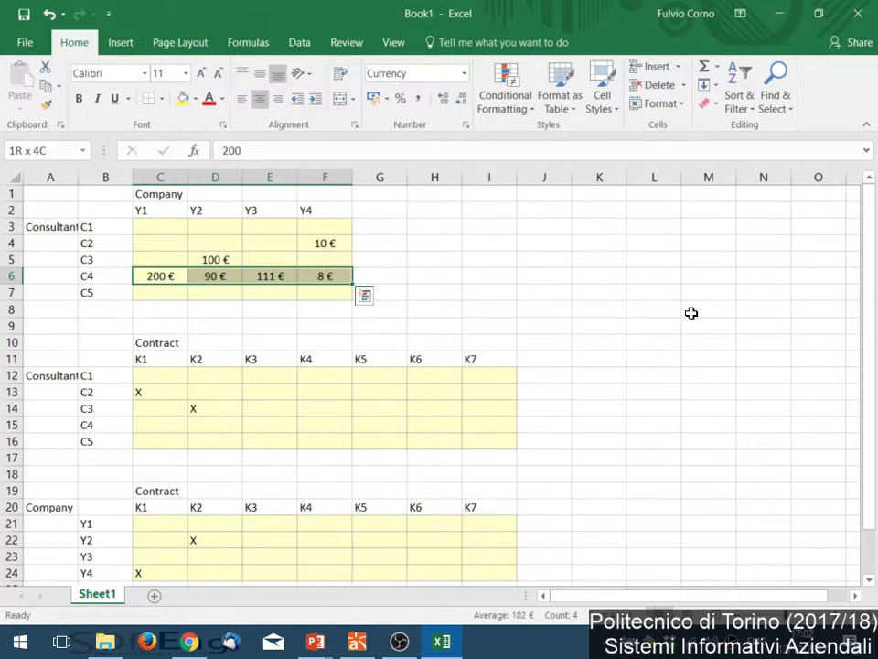
# - Enter an X in each cell of E15:H15 to assign contracts K3 to K6 to consultant C4
pyautogui.press('Left')
pyautogui.press('Down')
pyautogui.press('Down')
pyautogui.press('Down')
pyautogui.press('Down')
pyautogui.press('Down')
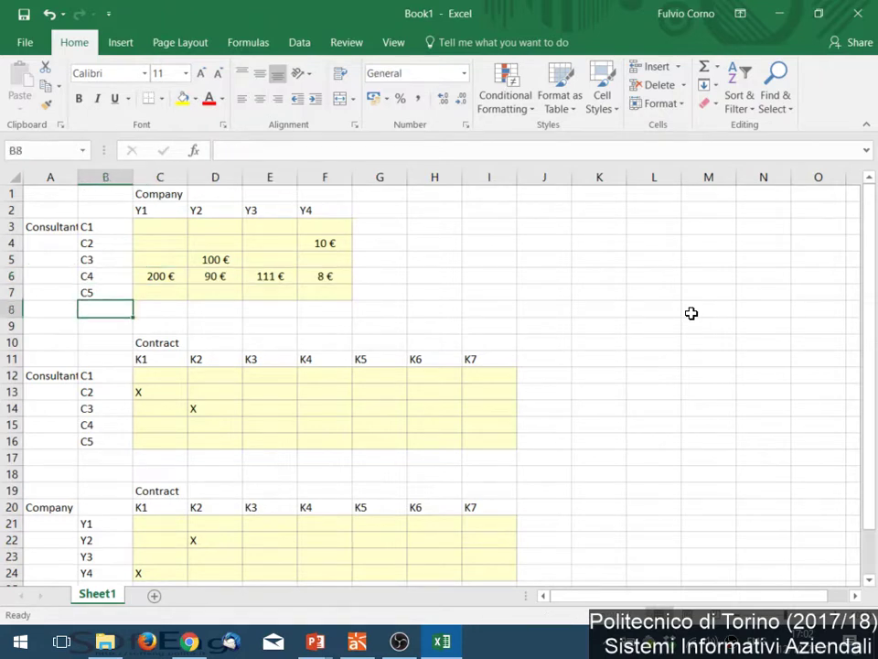
pyautogui.press('Down')
pyautogui.press('Down')
pyautogui.press('Down')
pyautogui.press('Down')
pyautogui.press('Right')
pyautogui.press('Right')
pyautogui.press('Right')
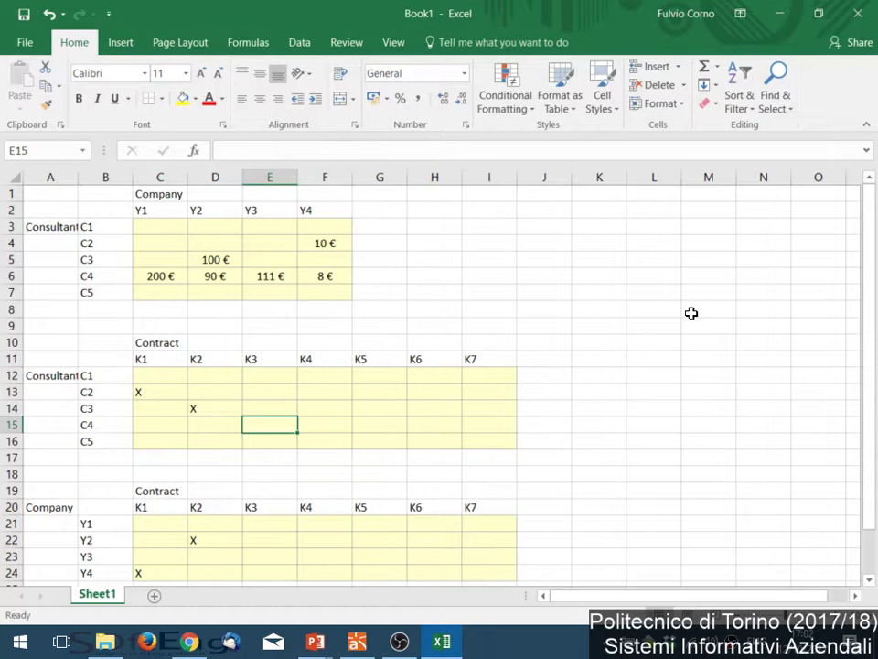
pyautogui.write('X')
pyautogui.press('Right')
pyautogui.write('X')
pyautogui.press('Right')
pyautogui.write('X')
pyautogui.press('Right')
pyautogui.write('X')
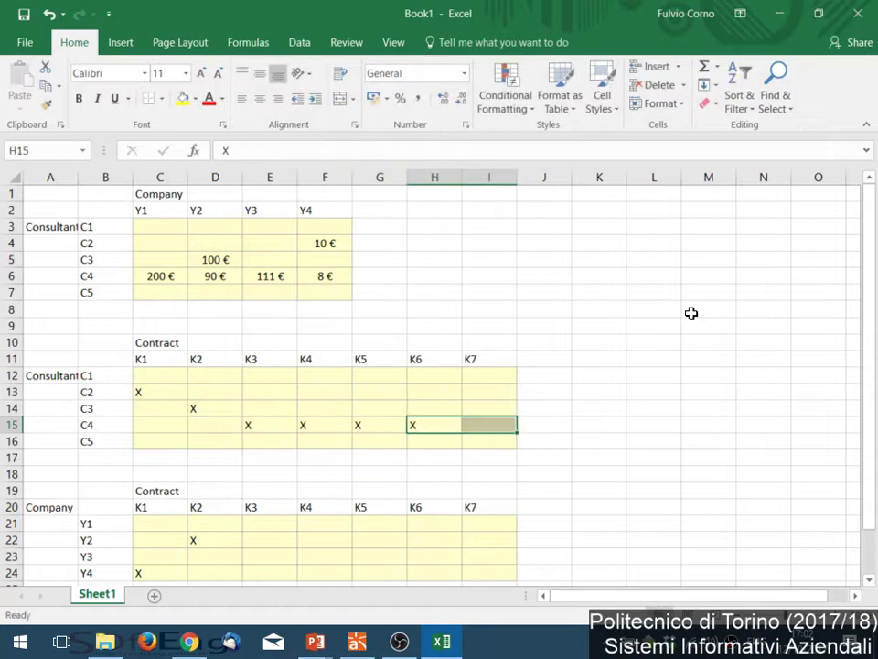
pyautogui.press('Left')
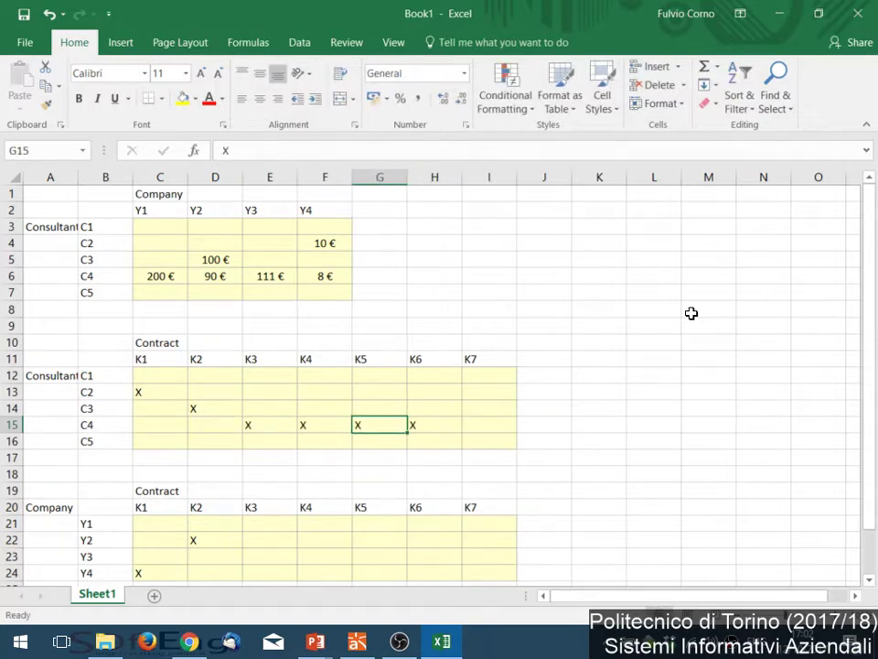
# - Enter an X in E21 to link contract K3 to company Y1
pyautogui.press('Down')
pyautogui.press('Down')
pyautogui.press('Down')
pyautogui.press('Down')
pyautogui.press('Down')
pyautogui.press('Down')
pyautogui.press('Down')
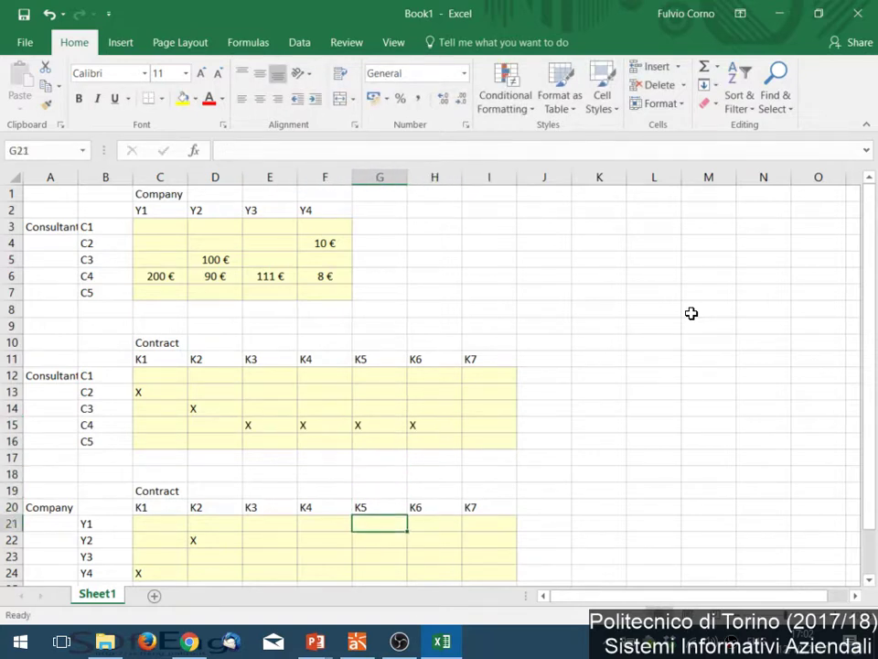
pyautogui.press('Left')
pyautogui.press('Left')
pyautogui.press('Left')
pyautogui.press('Up')
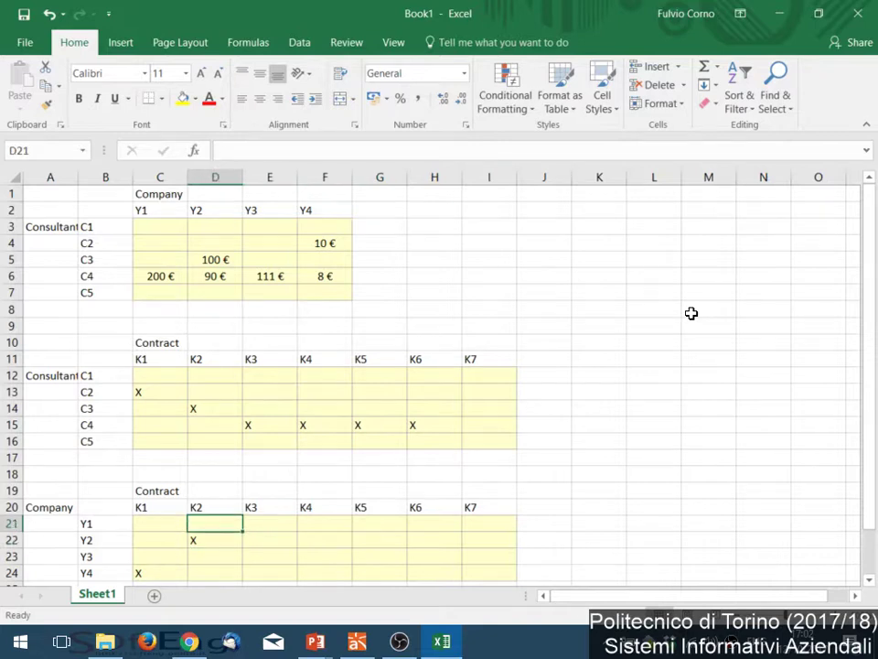
pyautogui.press('Right')
pyautogui.write('X')
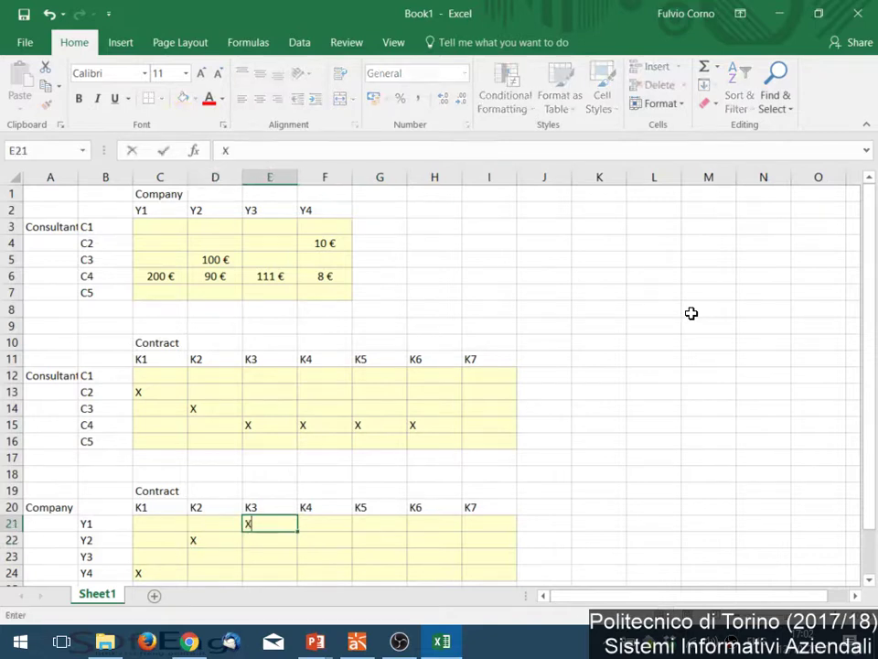
pyautogui.press('Return')
# - Mark X diagonally in F22, G23 and H24 to link contracts K4, K5 and K6 to companies Y2, Y3 and Y4
pyautogui.press('Right')
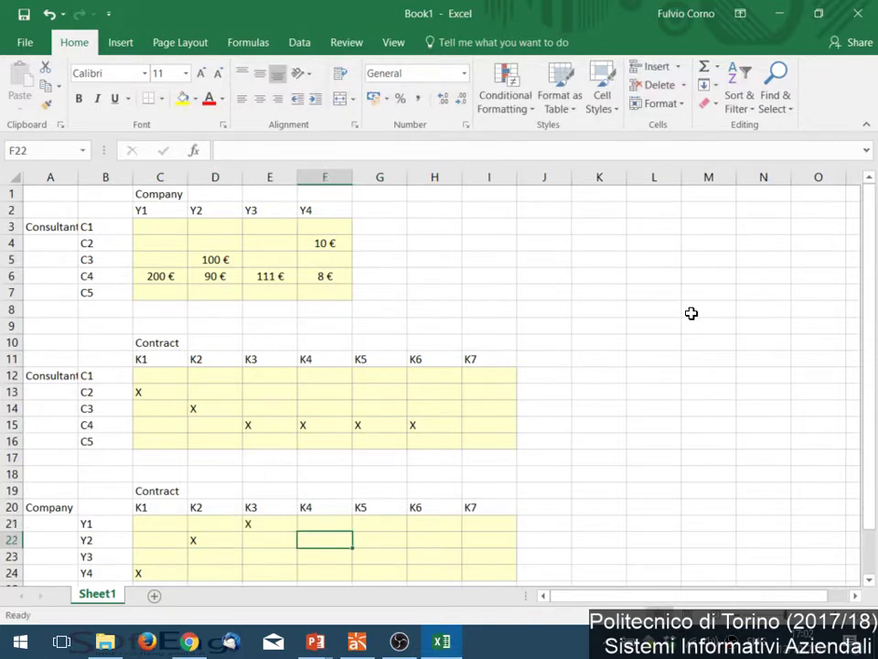
pyautogui.write('X')
pyautogui.press('Return')
pyautogui.press('Right')
pyautogui.write('X')
pyautogui.press('Return')
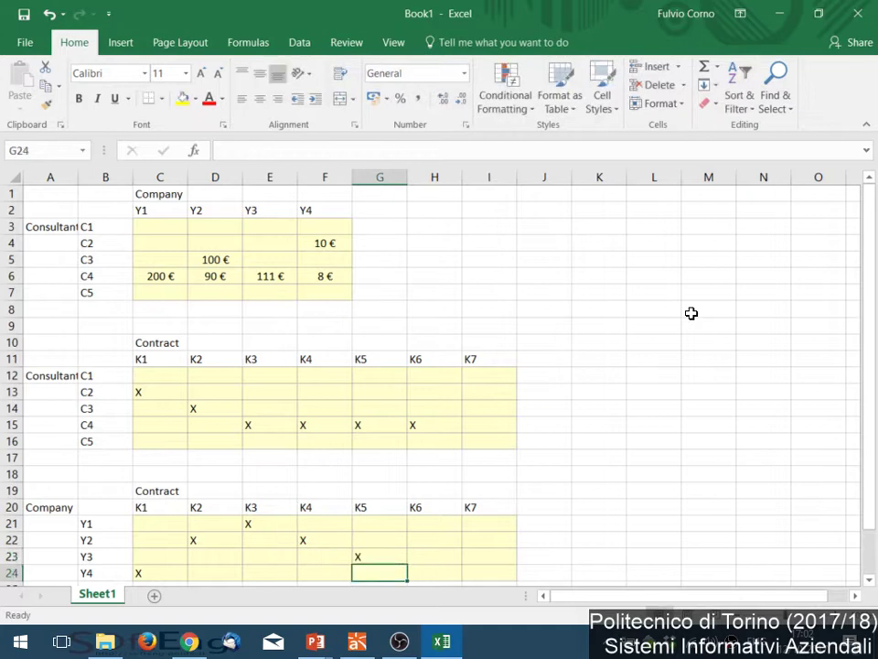
pyautogui.press('Right')
pyautogui.write('X')
pyautogui.press('Up')
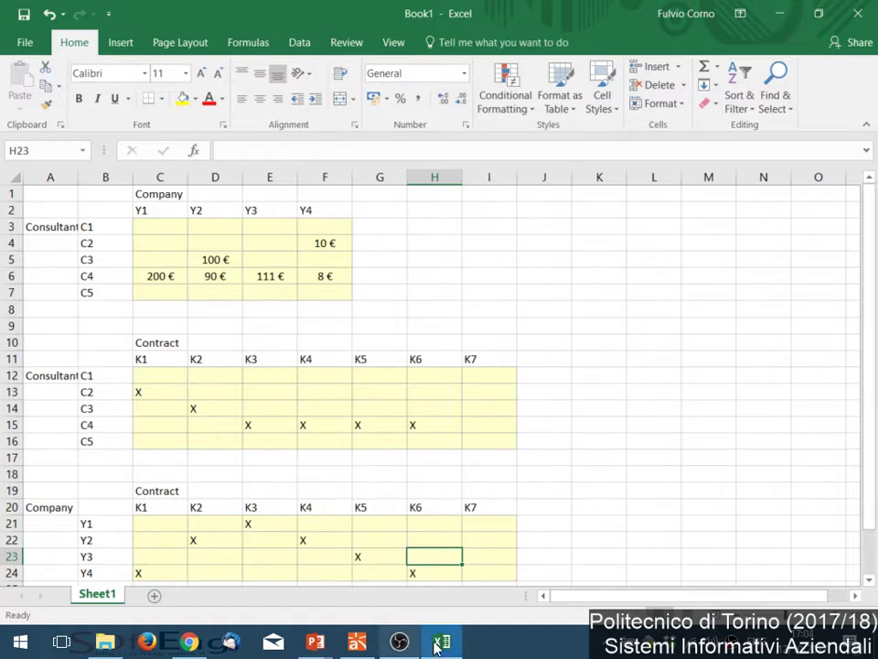
# - Switch to the running PowerPoint slide show and advance to the Association class limitation slide
pyautogui.moveTo(452, 648)
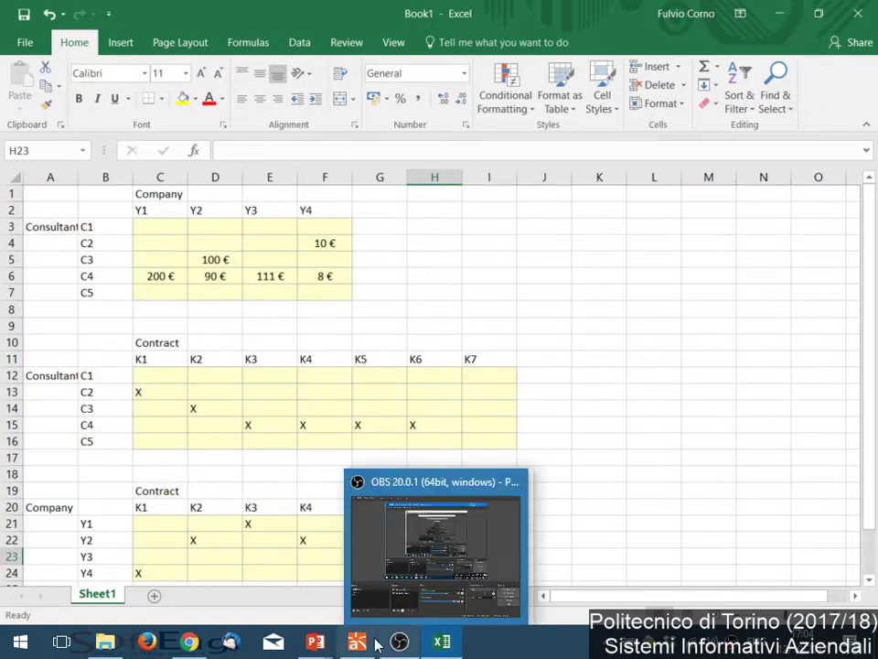
pyautogui.moveTo(314, 642)
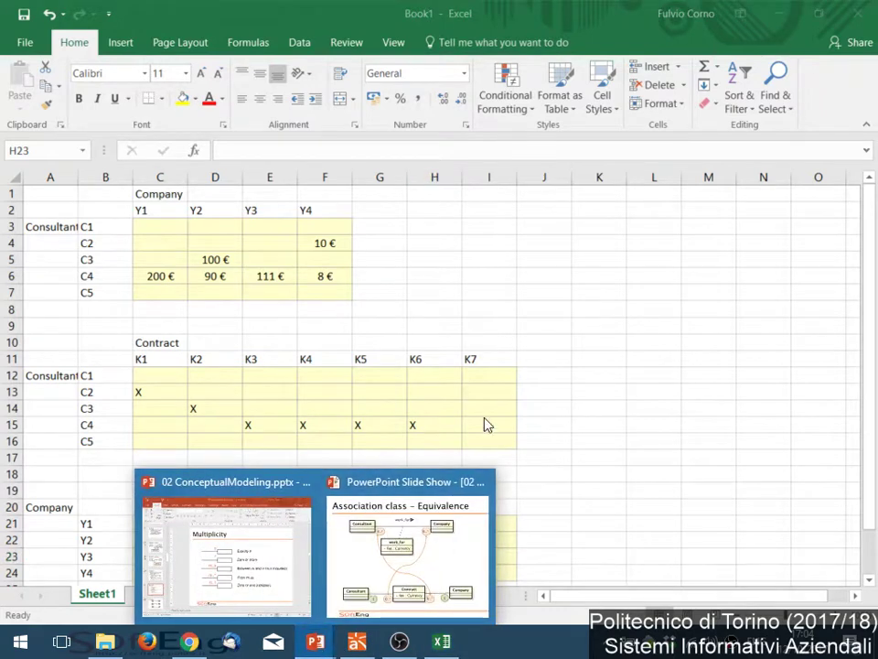
pyautogui.click(407, 558)
pyautogui.press('Right')
pyautogui.press('Right')
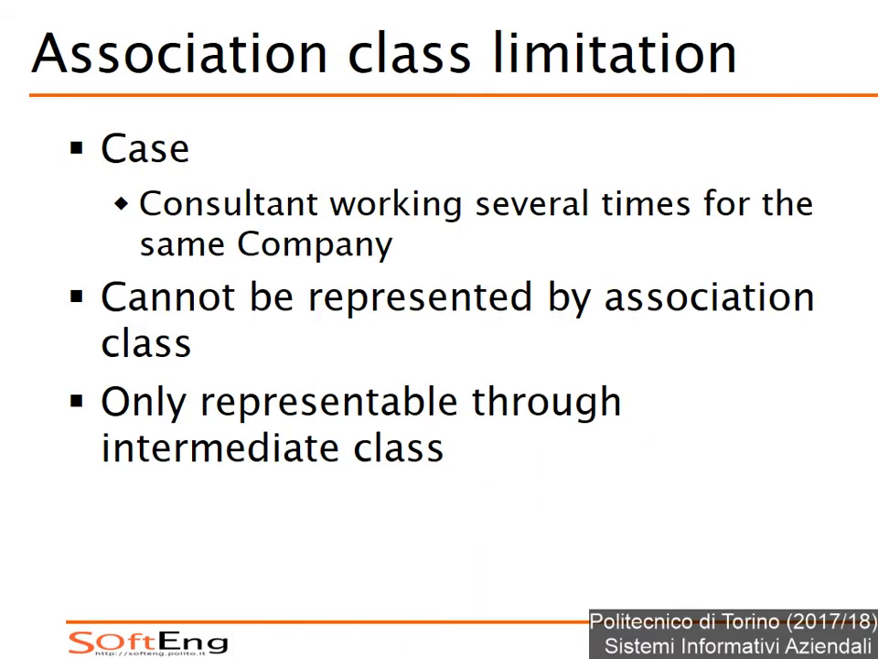
# - Advance the slide show past the inheritance and NL requirements slides to the Modeling strategies slide
pyautogui.press('Right')
pyautogui.press('Right')
pyautogui.press('Right')
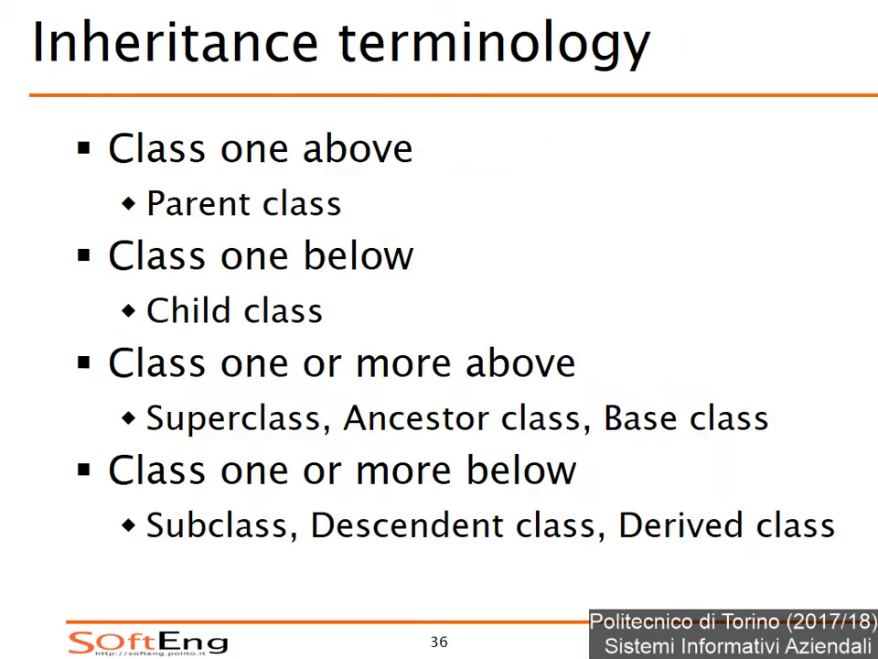
pyautogui.press('Right')
pyautogui.press('Right')
pyautogui.press('Right')
pyautogui.press('Right')
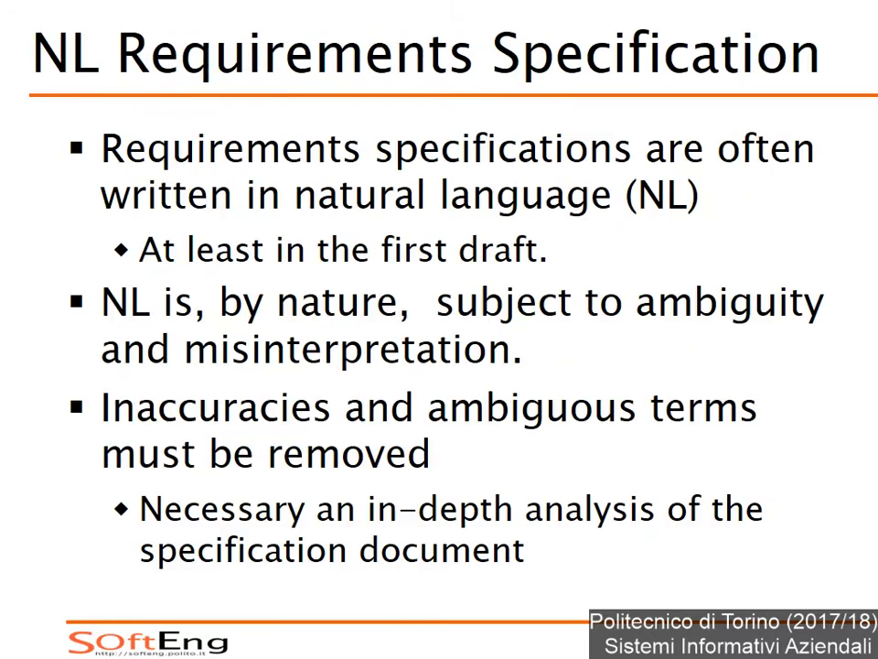
pyautogui.press('Right')
pyautogui.press('Right')
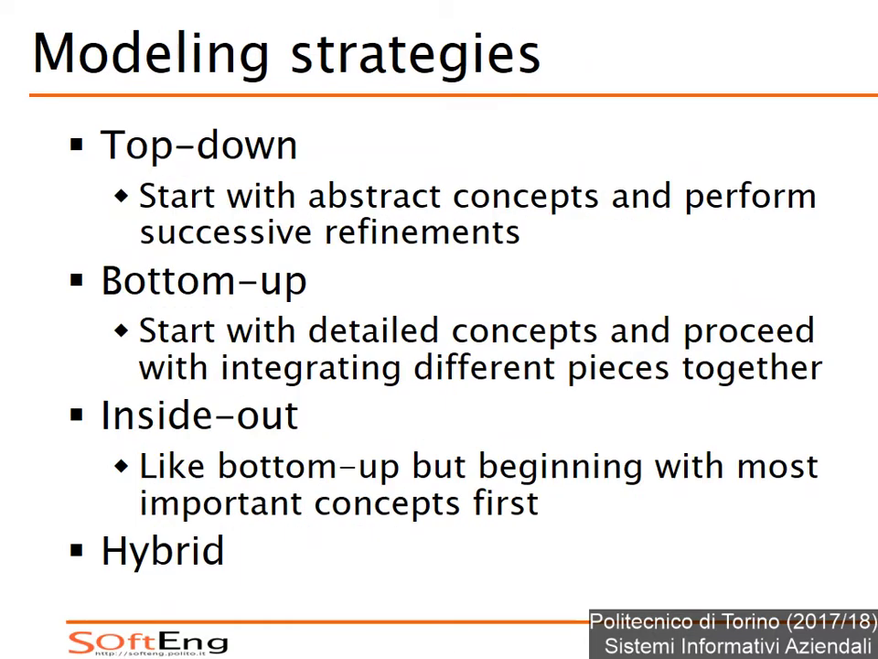